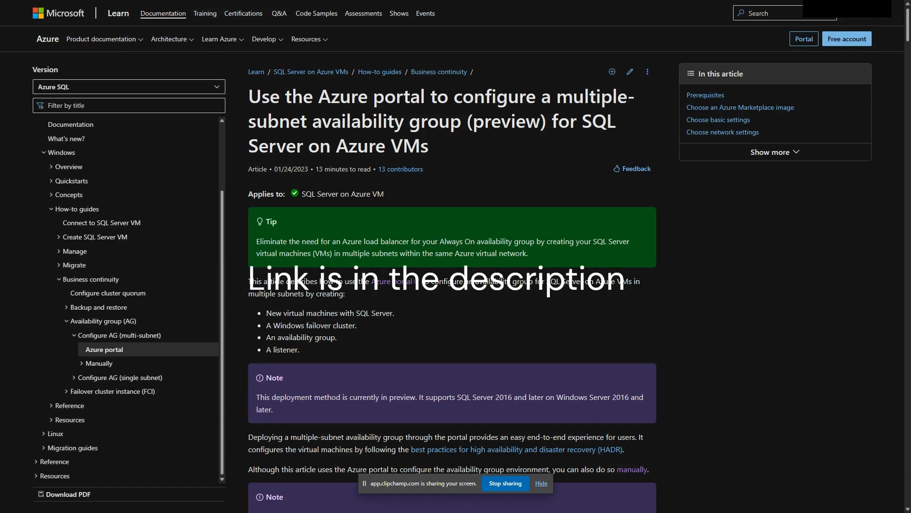
Review the article's prerequisites and Azure Marketplace image instructions for configuring a multiple-subnet availability group
scroll(657, 238, down, 6)
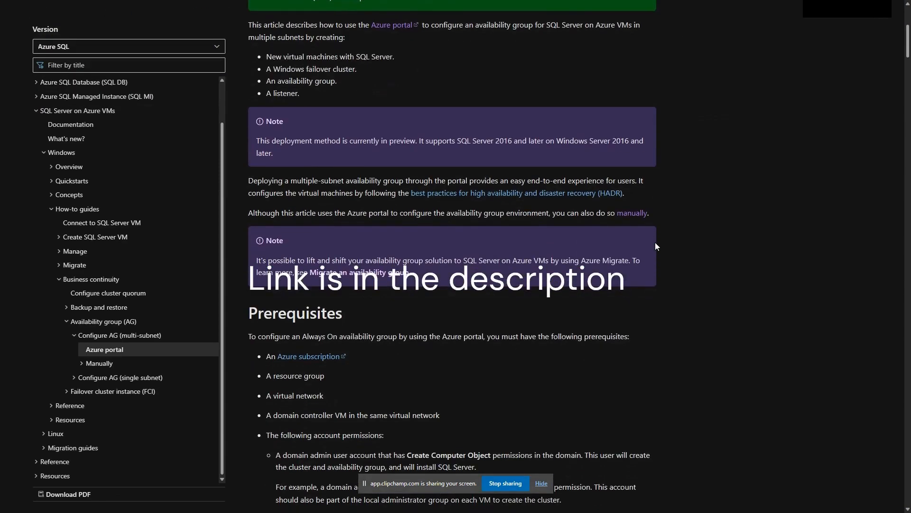
scroll(656, 242, down, 4)
scroll(656, 246, down, 1)
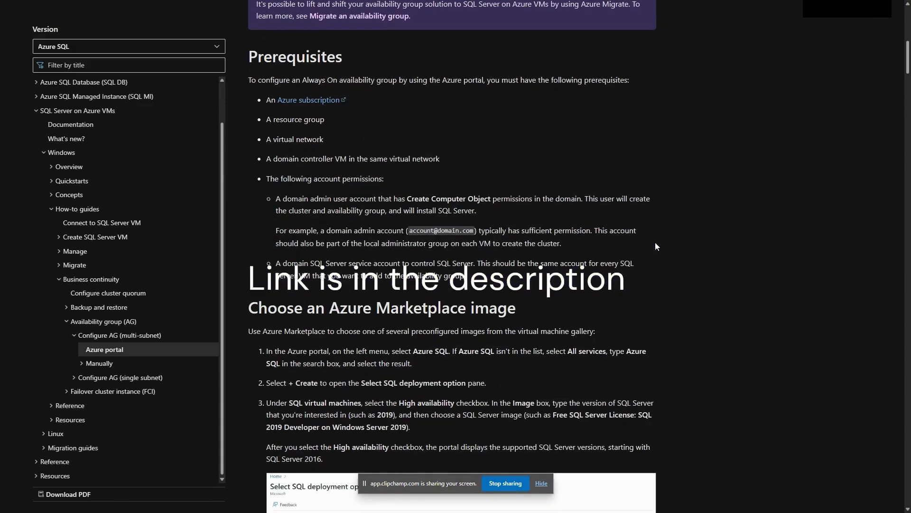
scroll(656, 244, up, 6)
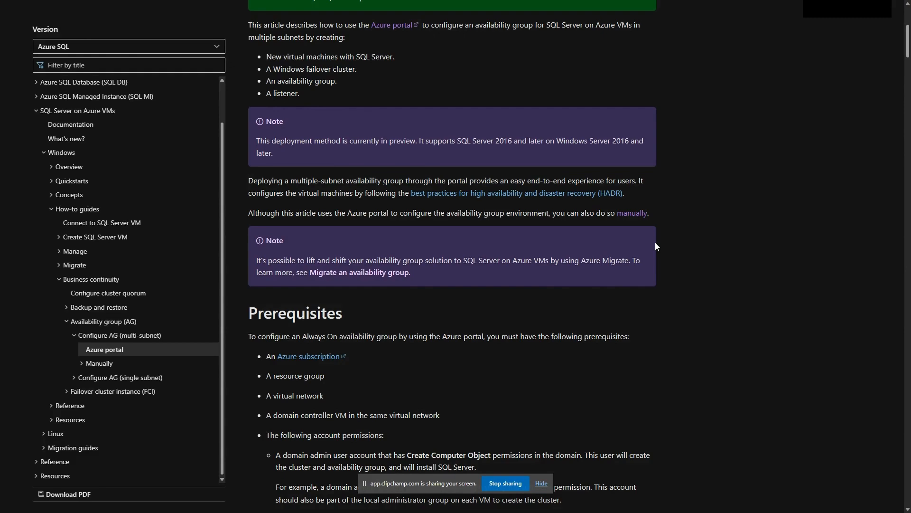
click(541, 483)
scroll(533, 387, down, 10)
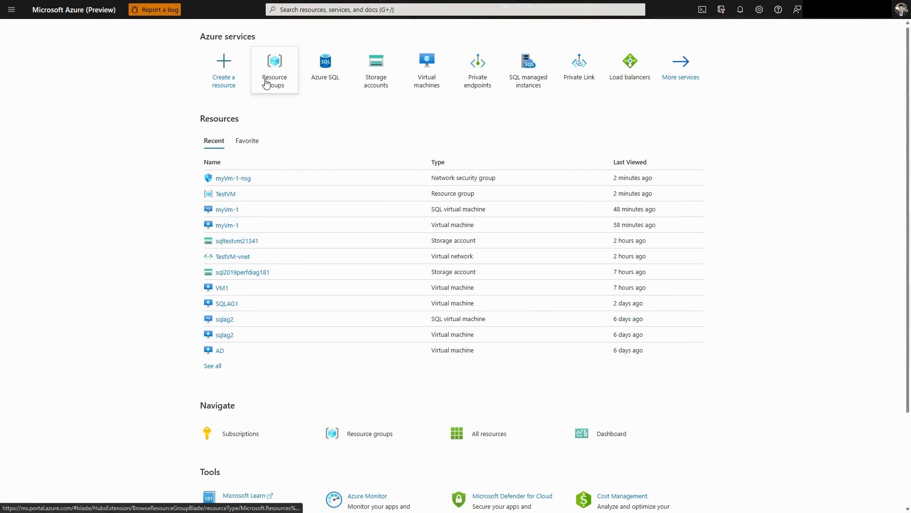
Search the Azure portal for "azure sql" and open the Azure SQL service
mouse_move(279, 73)
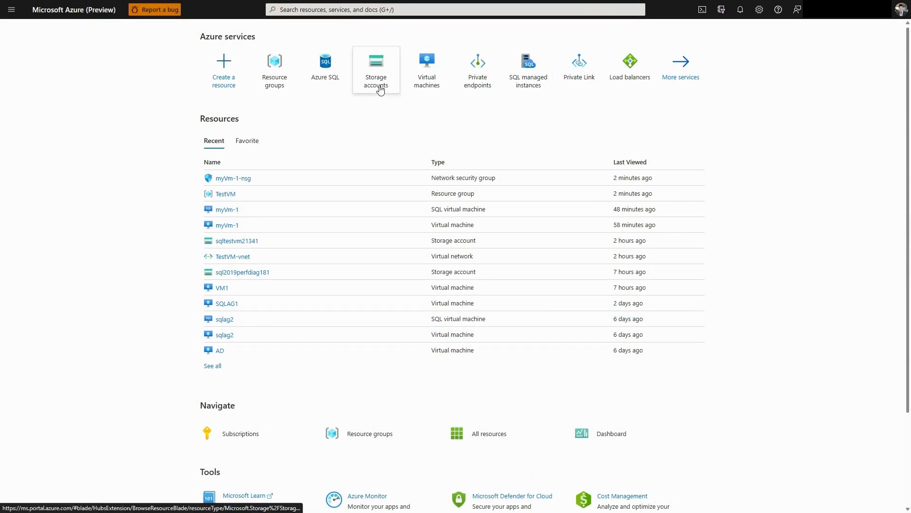
click(358, 10)
text(a)
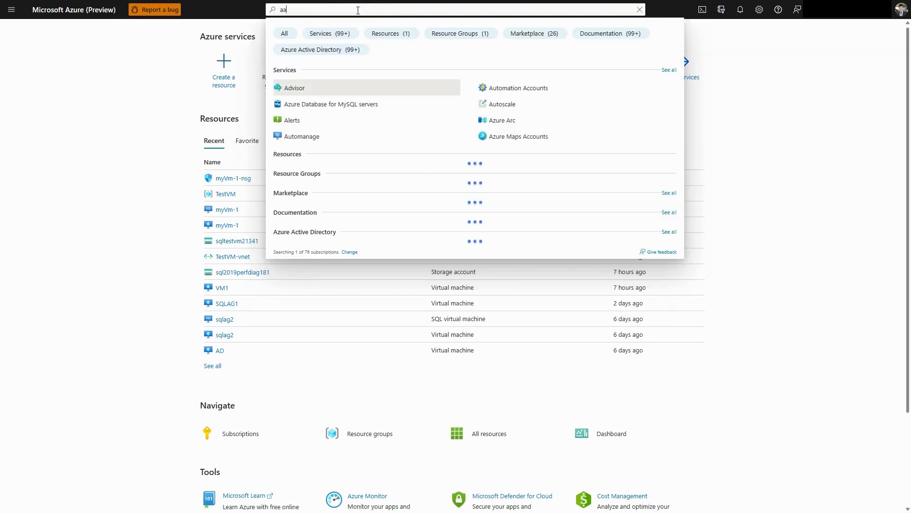
text(zure sql)
key(Return)
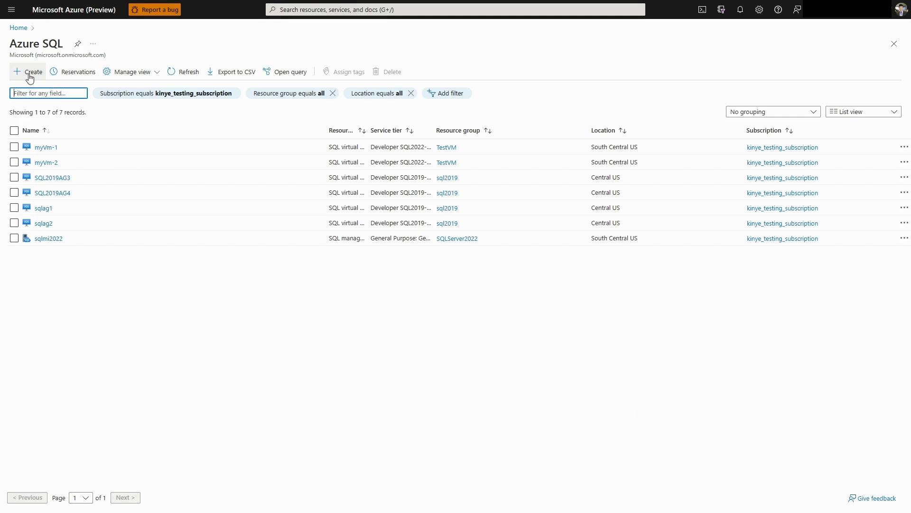
Create a high-availability SQL virtual machine deployment using the image Free SQL Server License: SQL Server 2022 Developer on Windows Server 2022
click(29, 76)
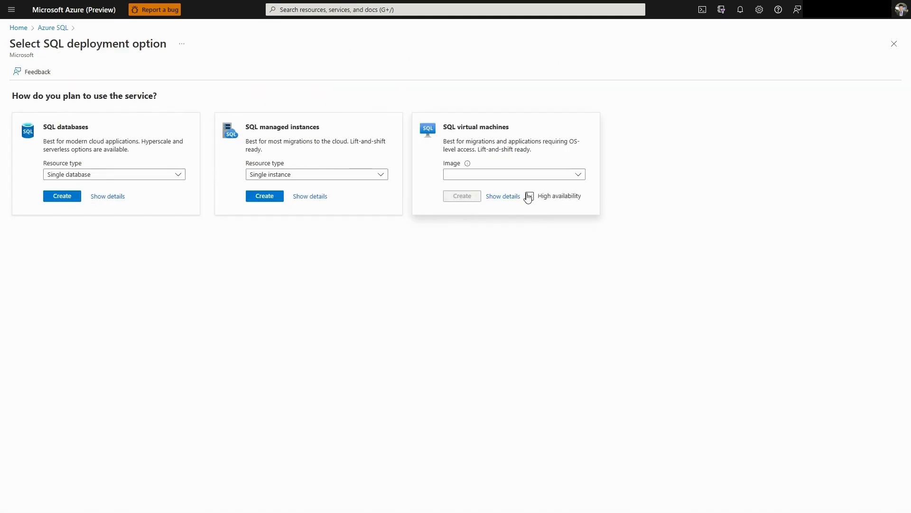
click(522, 174)
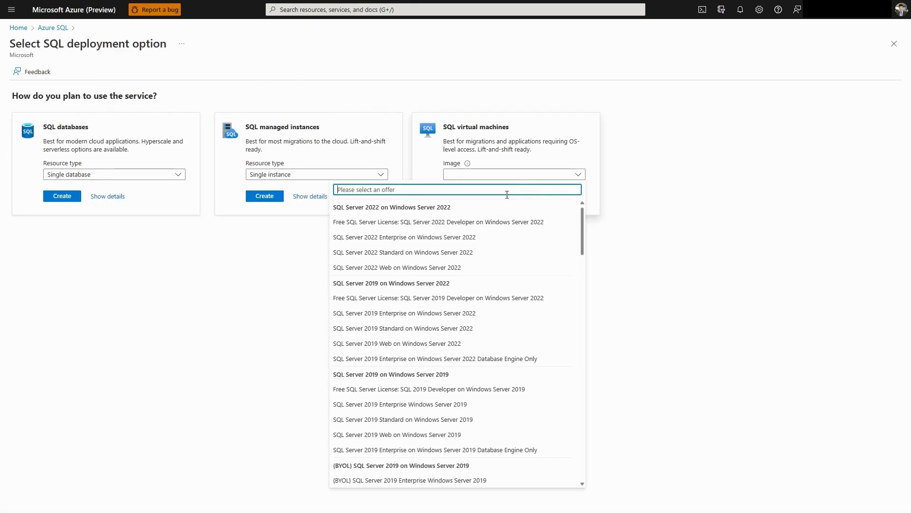
click(467, 223)
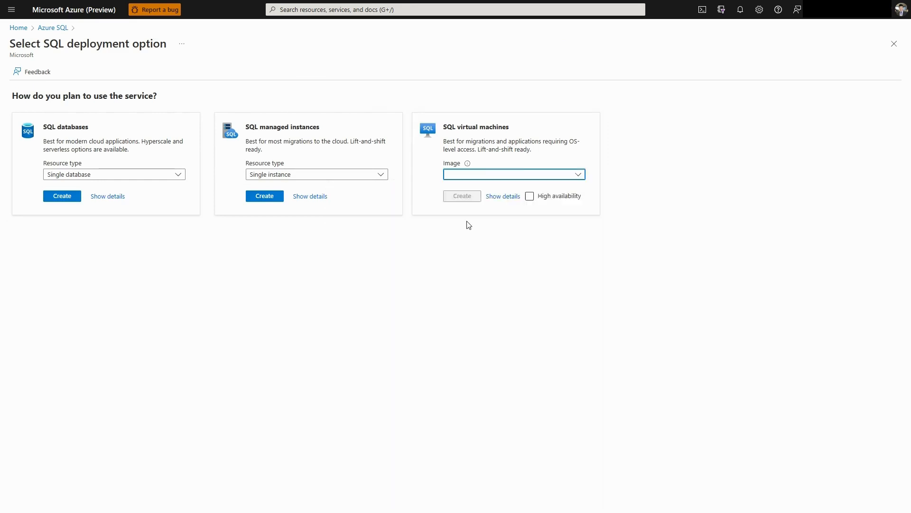
click(536, 199)
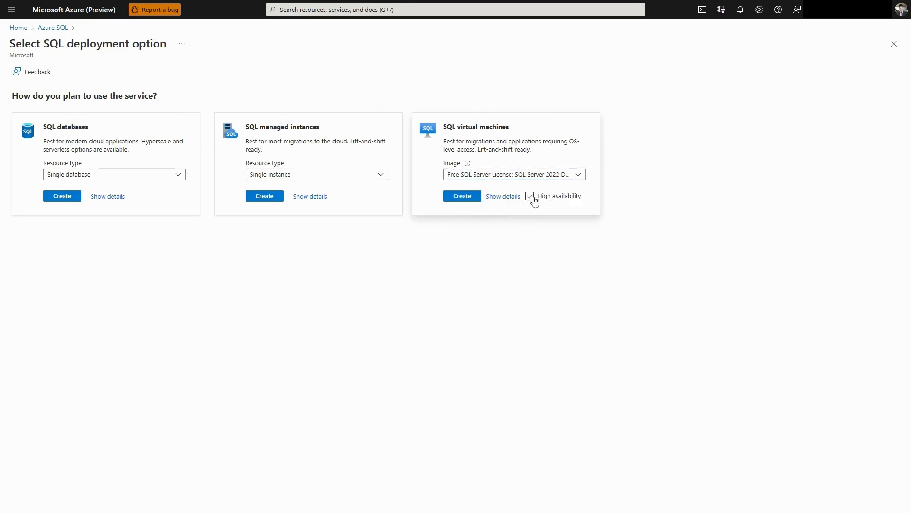
click(457, 198)
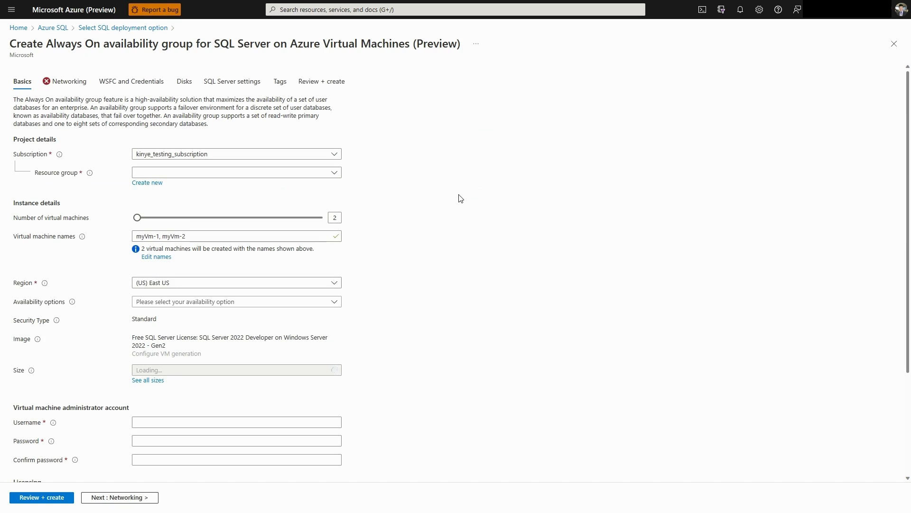
Assign the availability group deployment to the TestVM resource group
click(245, 179)
click(192, 310)
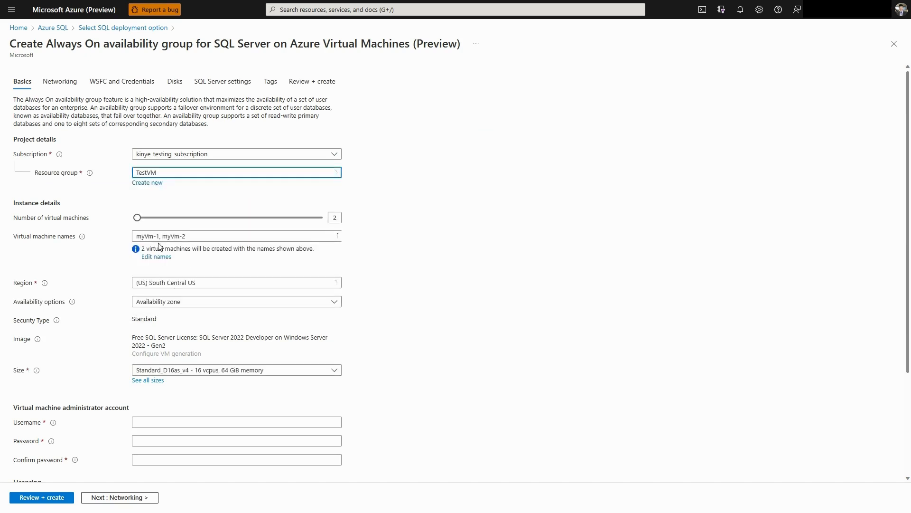
double_click(333, 218)
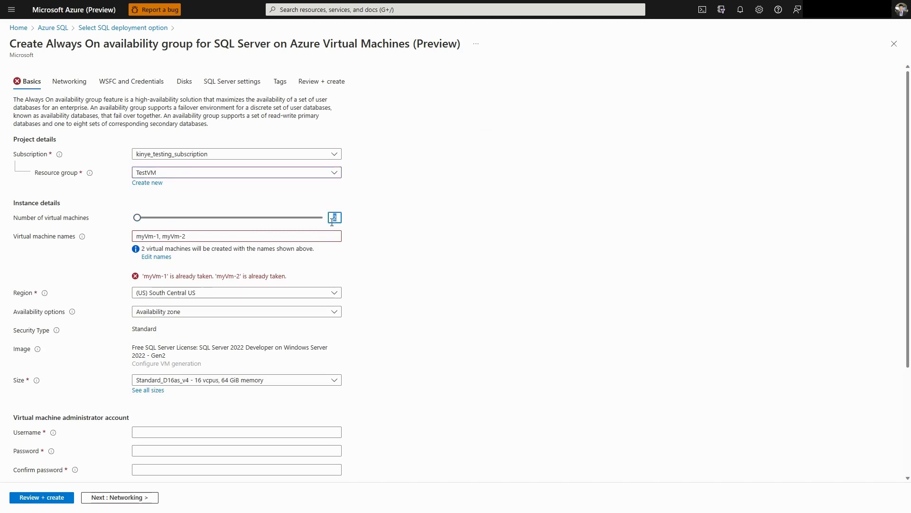
click(332, 221)
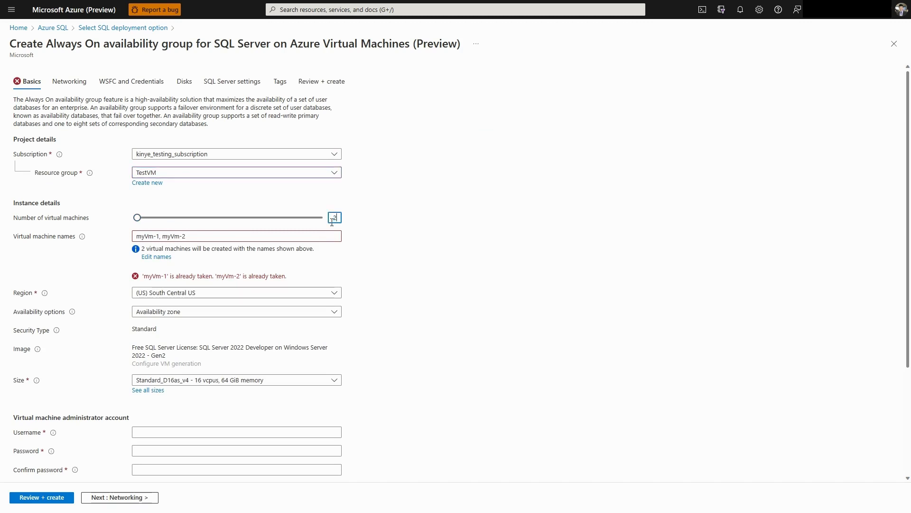
Rename the two virtual machines as mytestVm-1 and mytestVm-2
click(156, 257)
click(164, 302)
text(testVm-1)
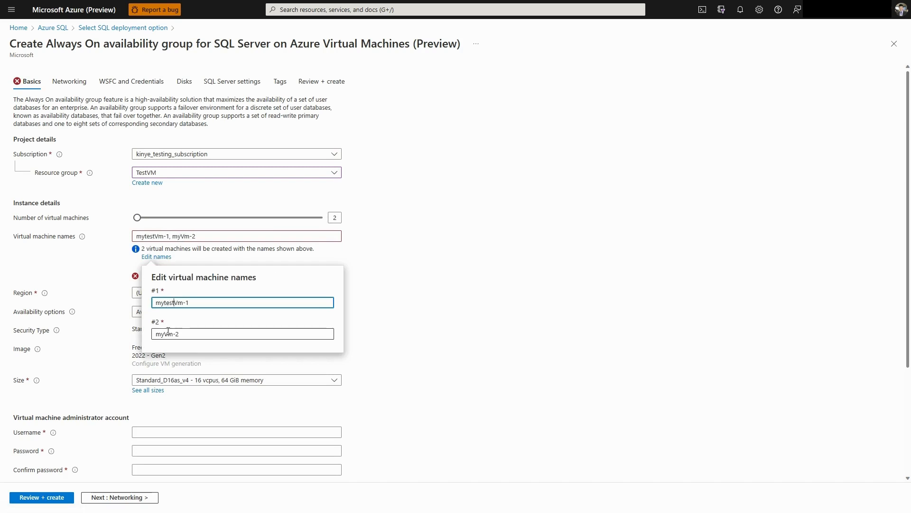
click(165, 335)
text(test)
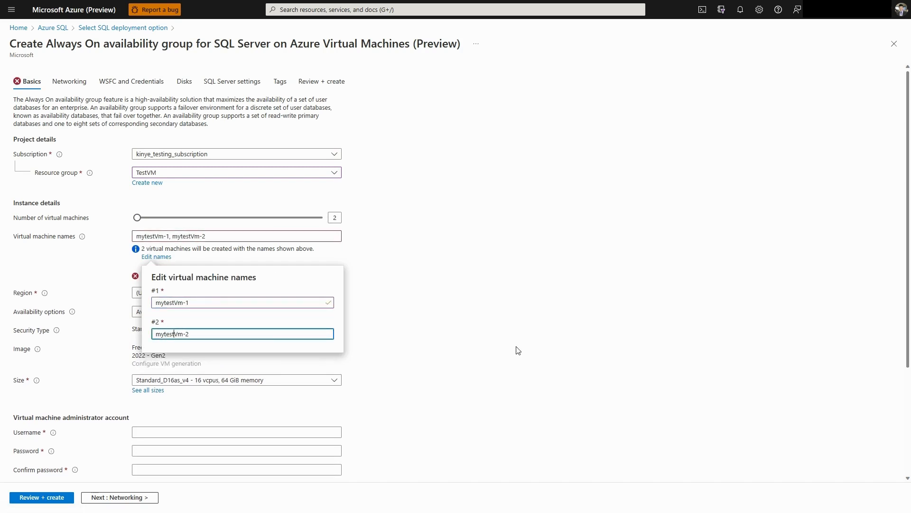
click(519, 351)
Check the region choices and the availability options offered for the virtual machines
click(218, 285)
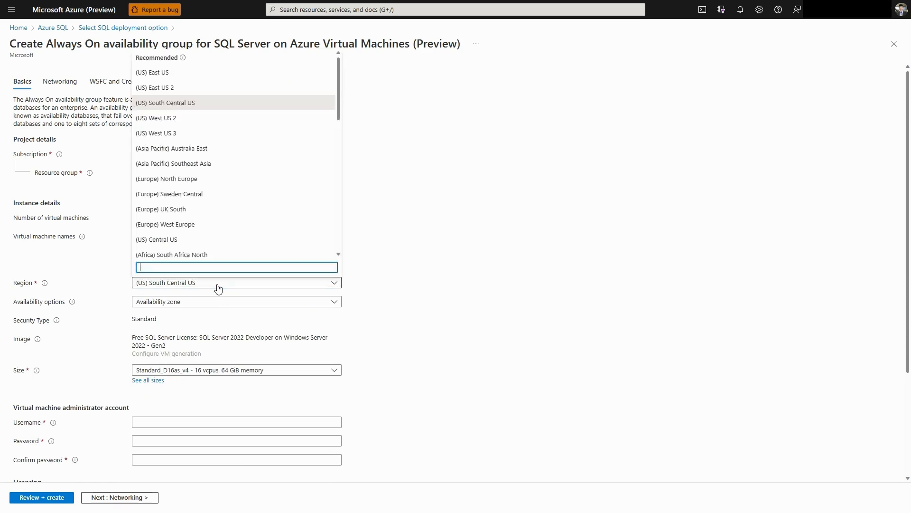
click(218, 286)
click(214, 302)
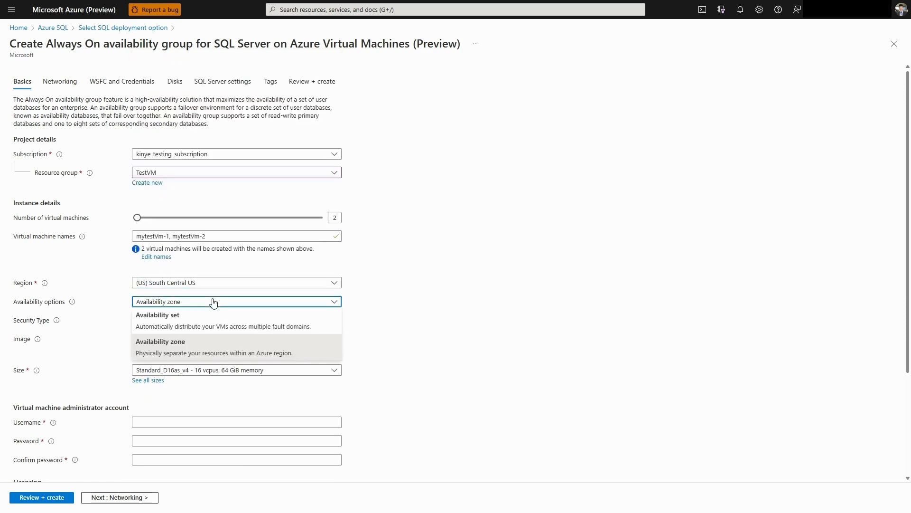
click(445, 326)
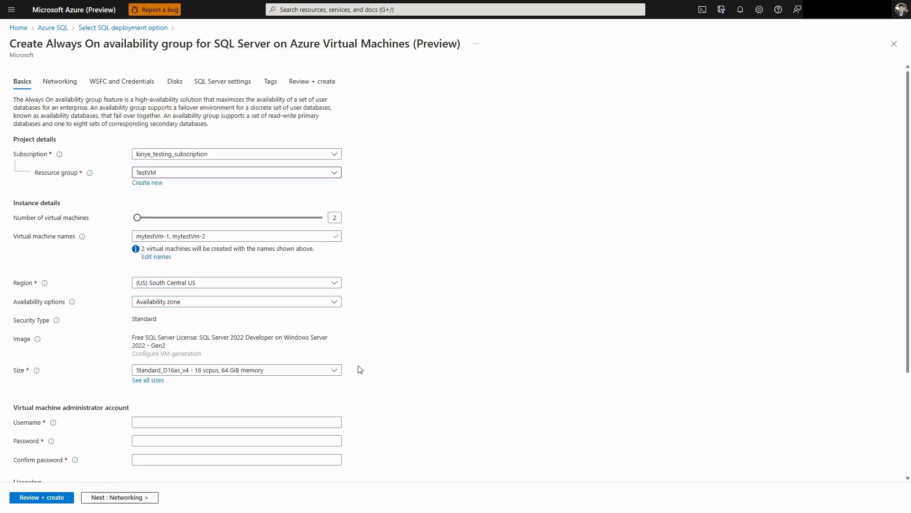
Set the virtual machine size to B2ms from the full list of sizes
click(148, 380)
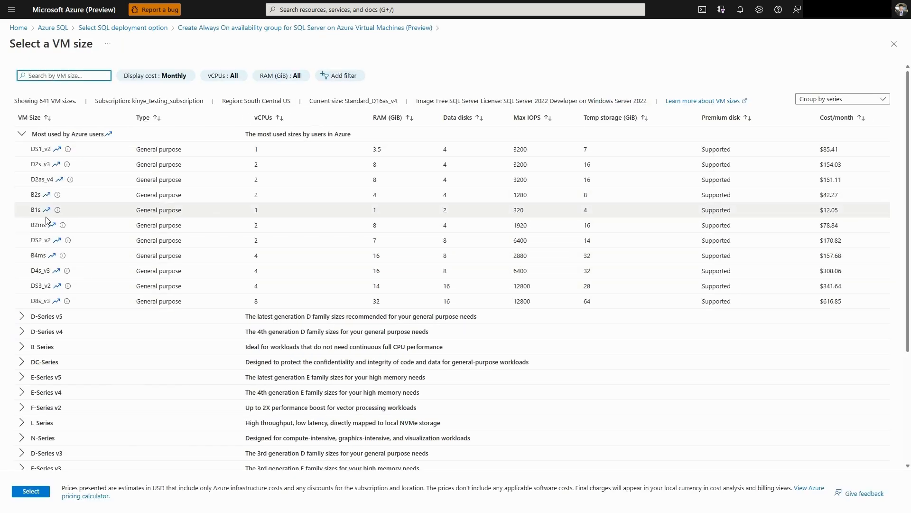
click(37, 226)
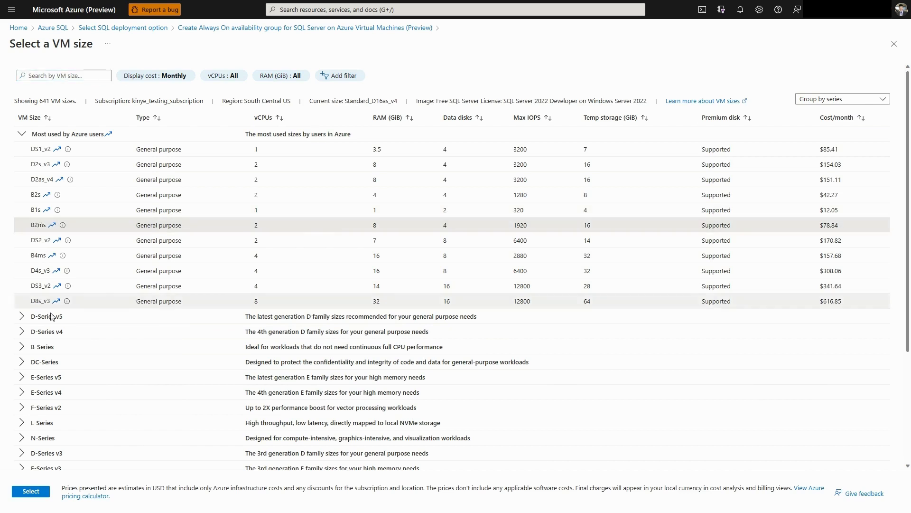
click(33, 491)
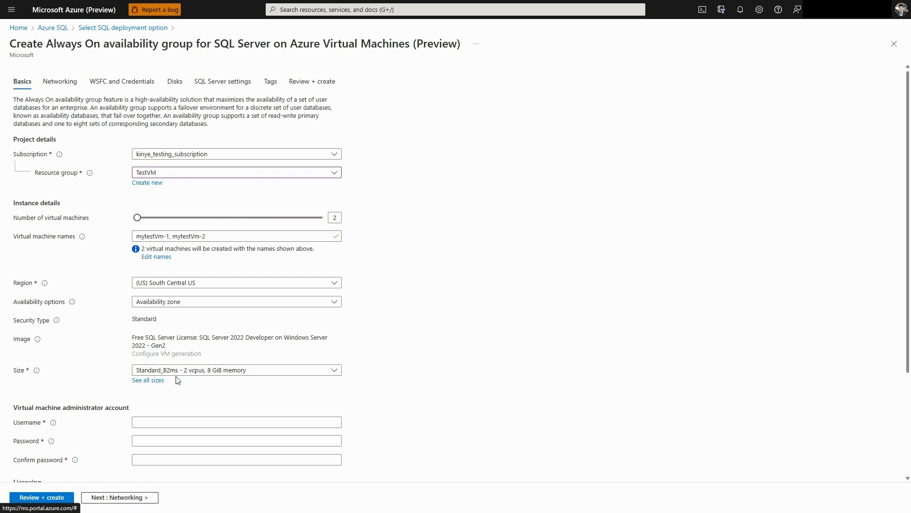
Set the virtual machine administrator username to admintest, then enter and confirm the account password
click(194, 422)
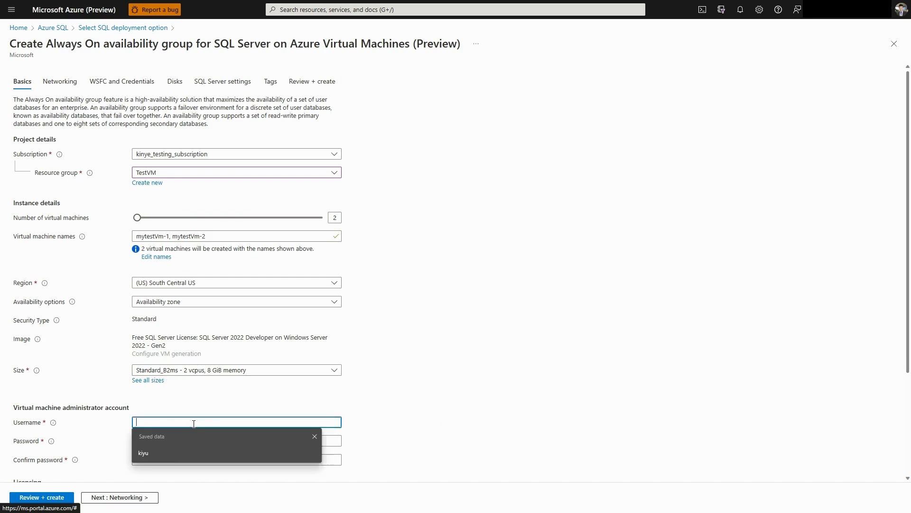
text(admintest)
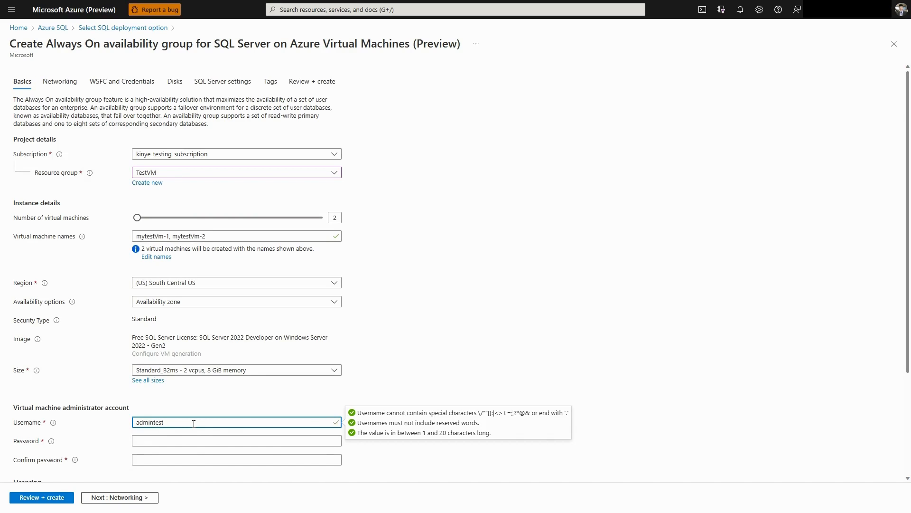
click(145, 441)
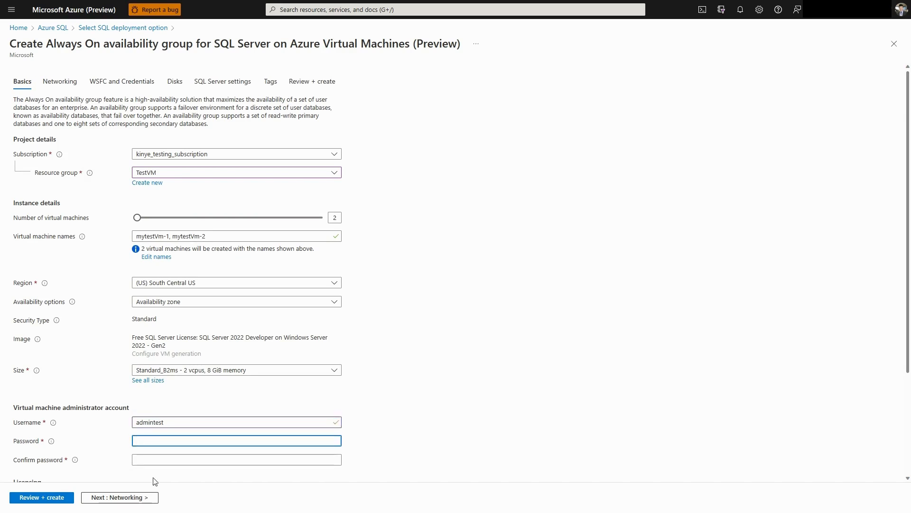
scroll(210, 445, down, 3)
key(ctrl+v)
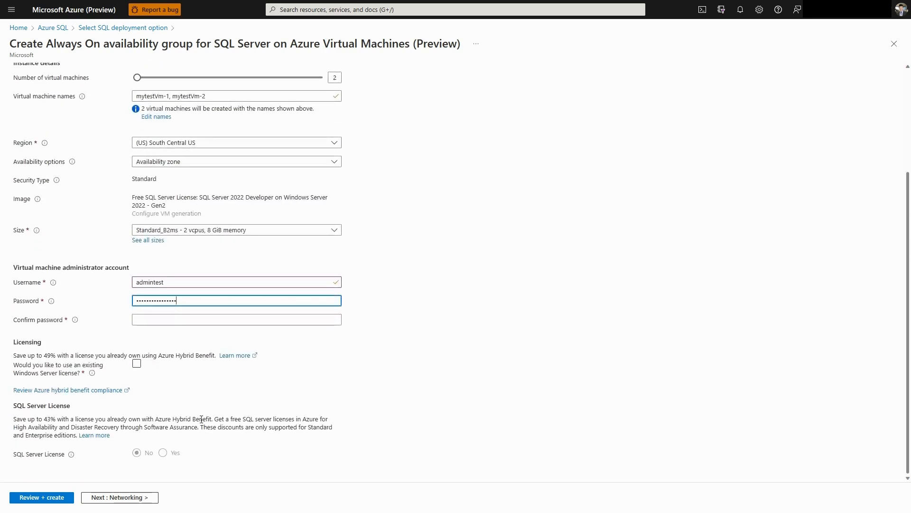
click(169, 319)
key(ctrl+v)
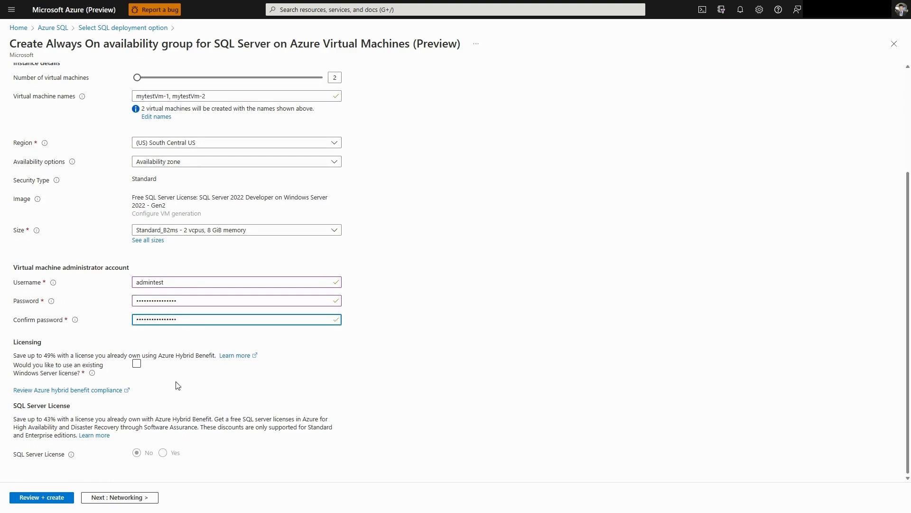
In the networking settings, select TestVM-vnet as the virtual network and allow RDP (3389) as a public inbound port
click(126, 497)
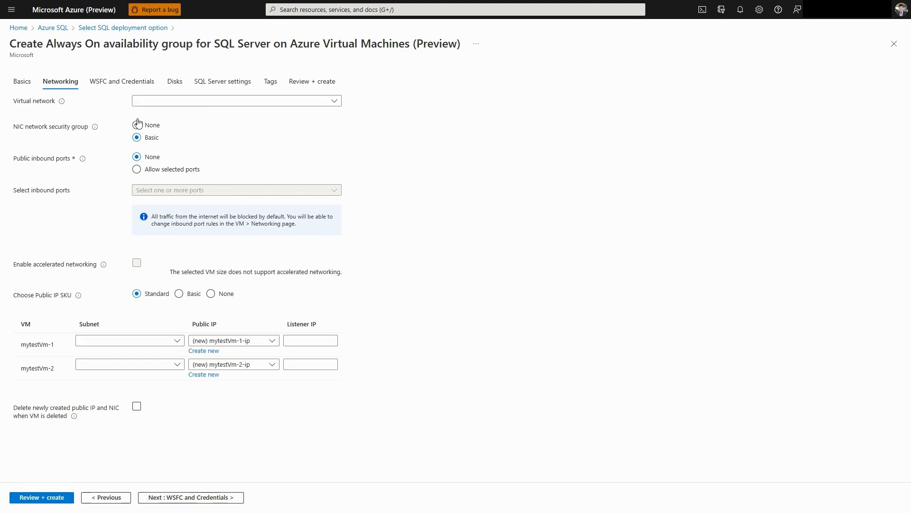
click(170, 101)
click(157, 209)
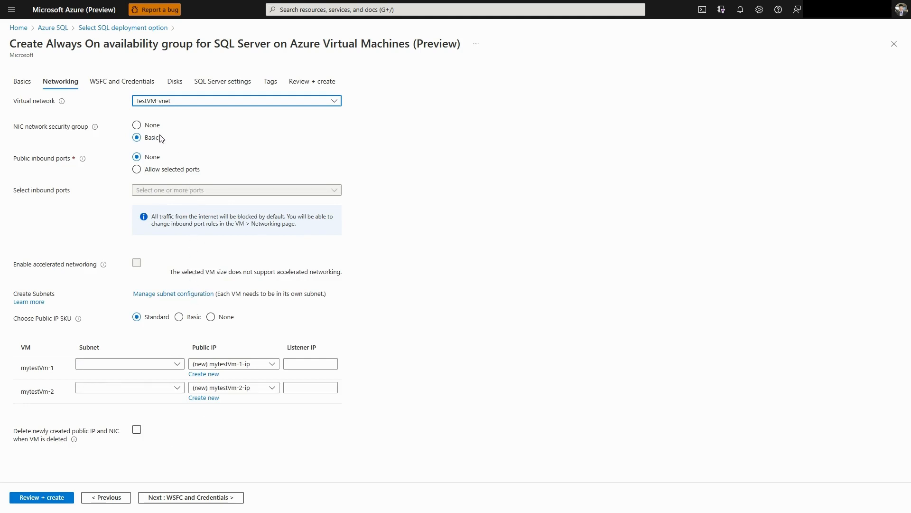
click(159, 175)
click(281, 190)
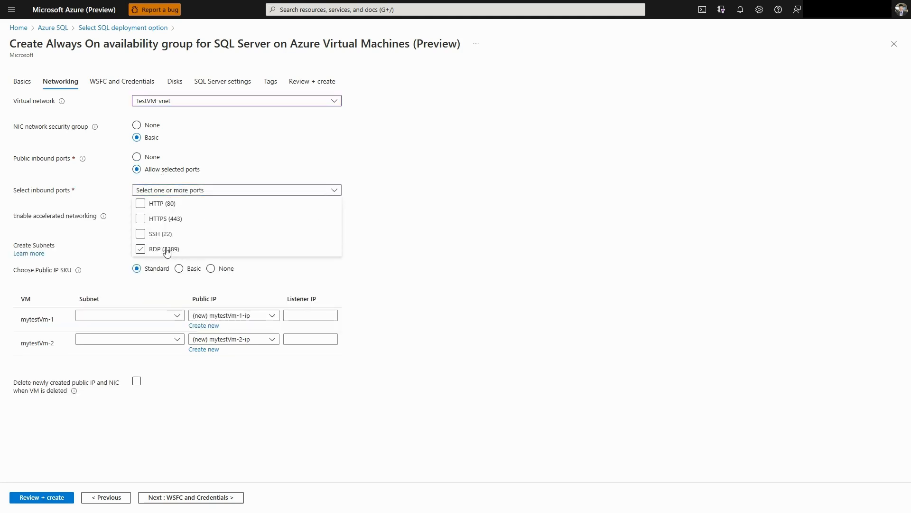
click(346, 301)
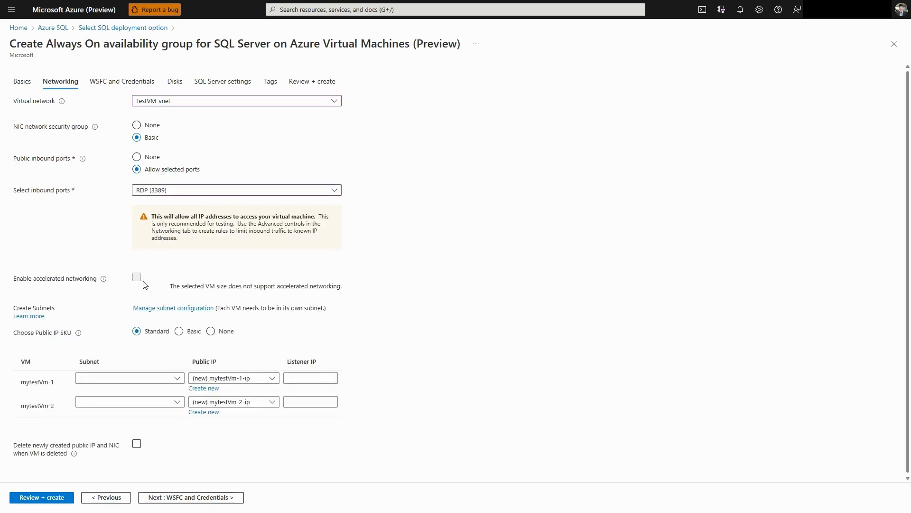
Assign subnet3 to mytestVm-1 and subnet2 to mytestVm-2, and enable deleting the new public IP and NIC with the VM
click(146, 379)
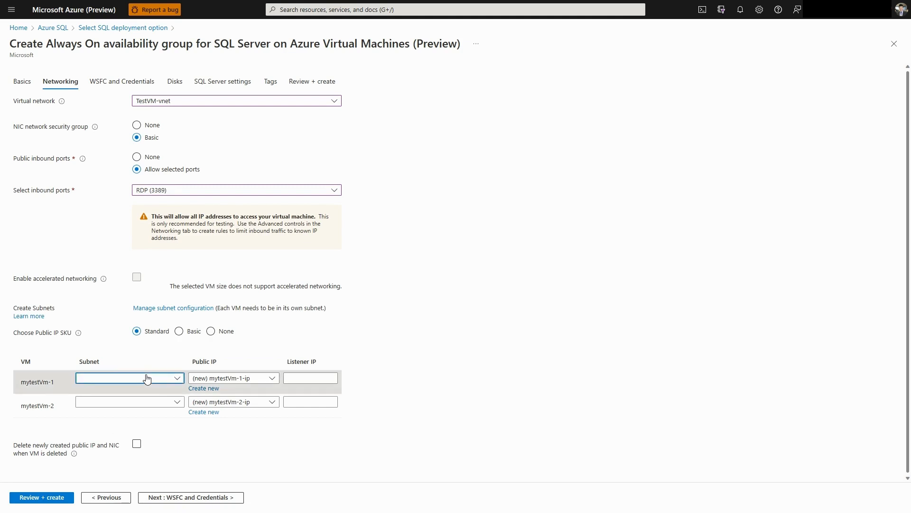
click(458, 299)
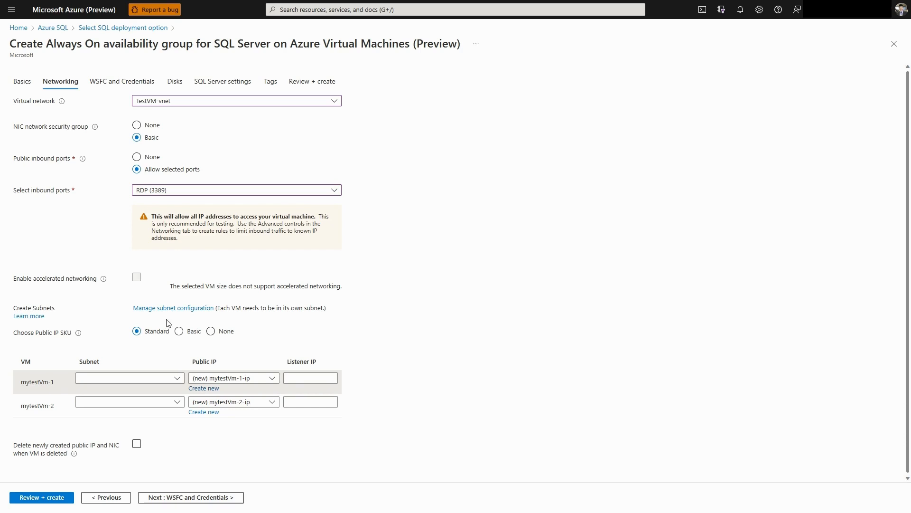
click(153, 380)
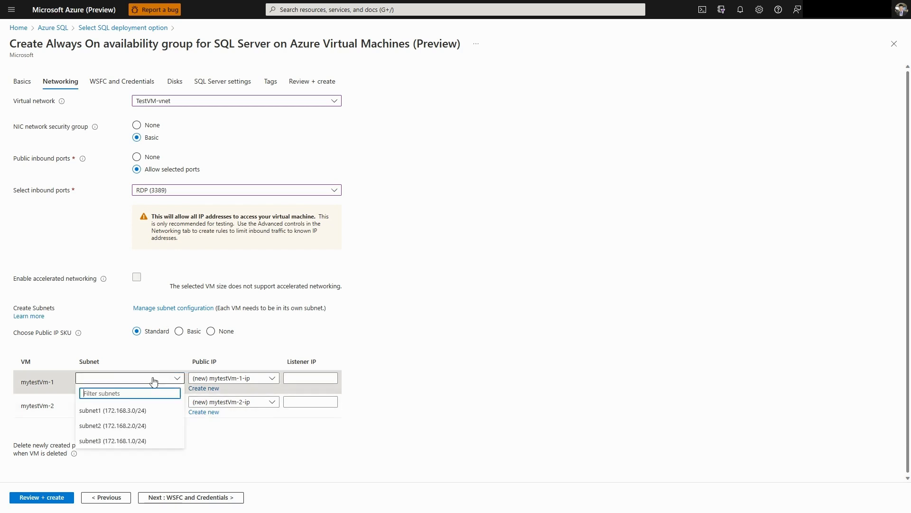
click(128, 442)
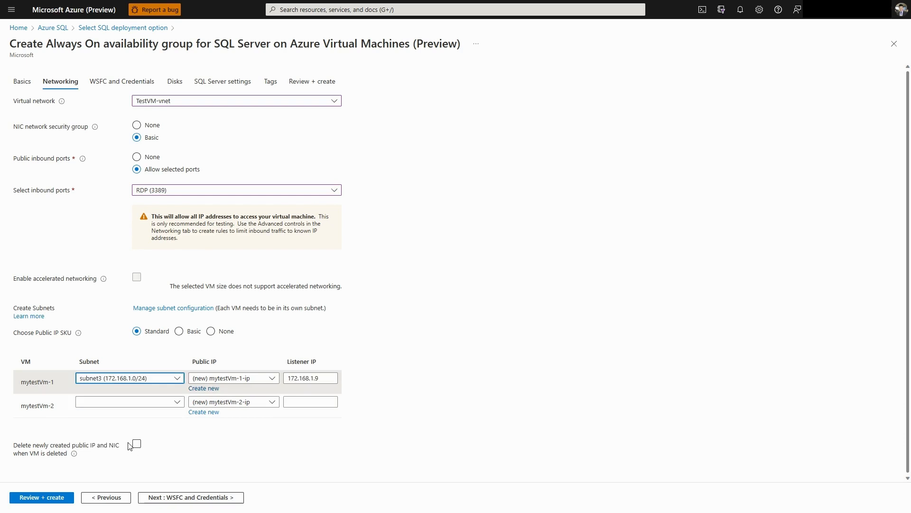
click(133, 403)
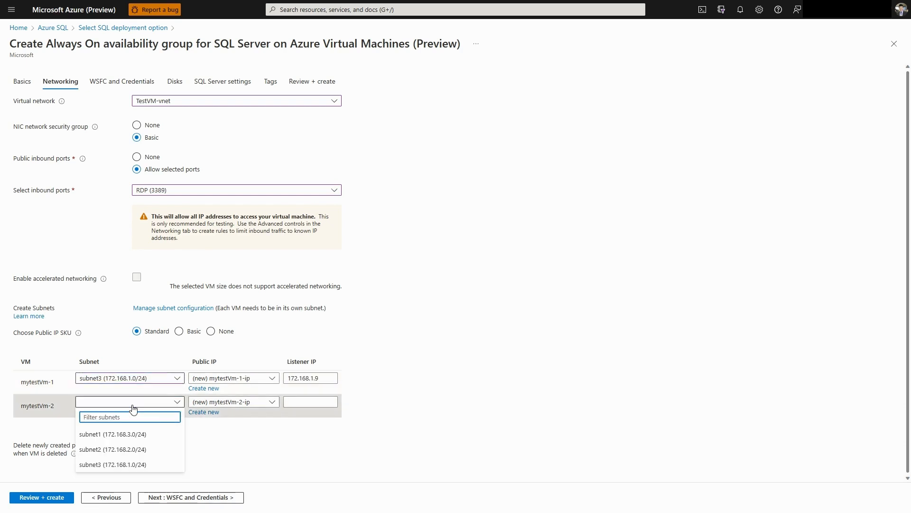
click(129, 449)
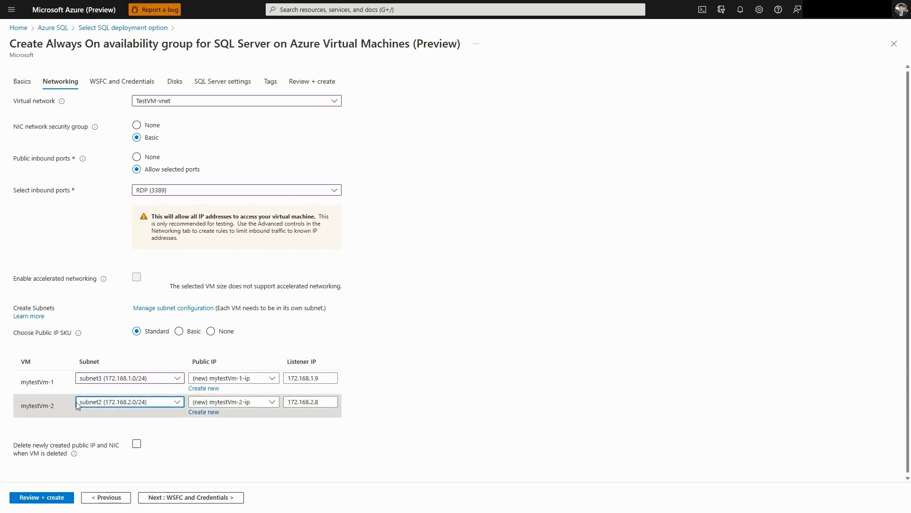
click(138, 445)
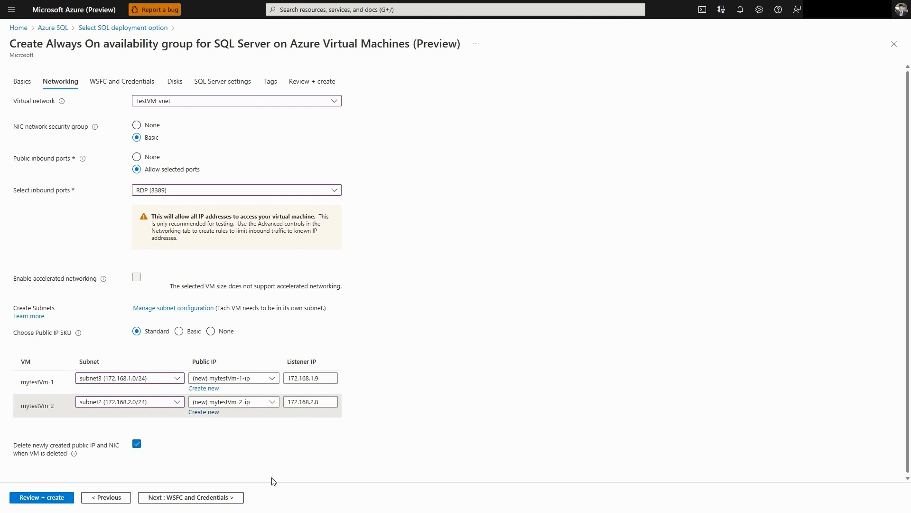
In the WSFC and credentials settings, name the Windows Server Failover Cluster wsfcsql2022
click(217, 496)
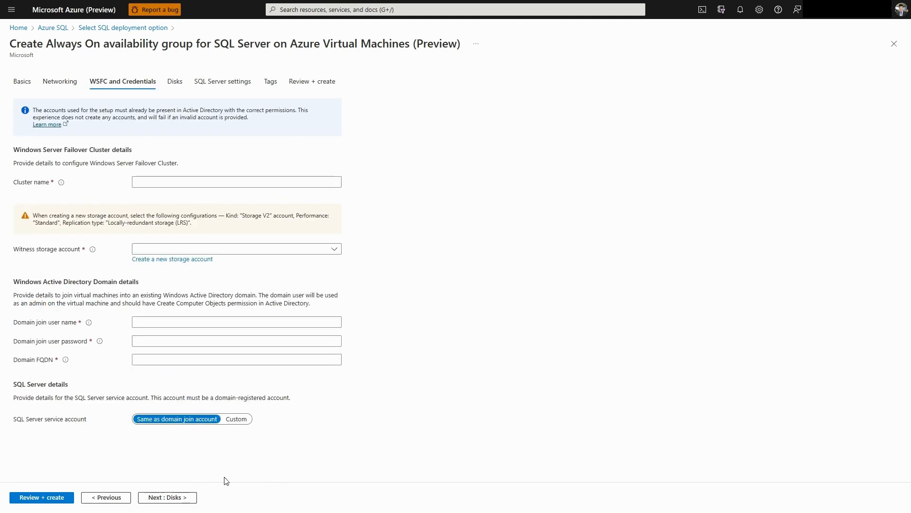
click(192, 181)
text(test)
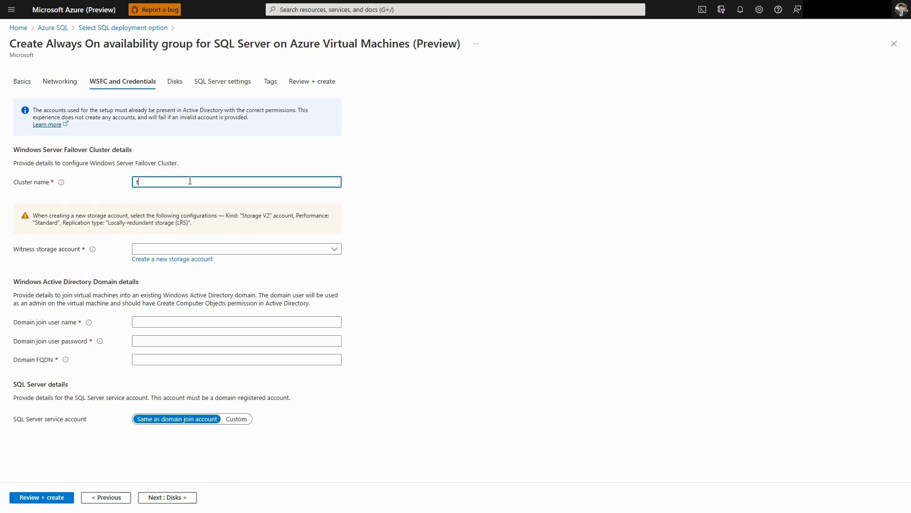
key(BackSpace)
key(BackSpace)
key(BackSpace)
text(w)
text(sfcte)
text(ql)
text(2022)
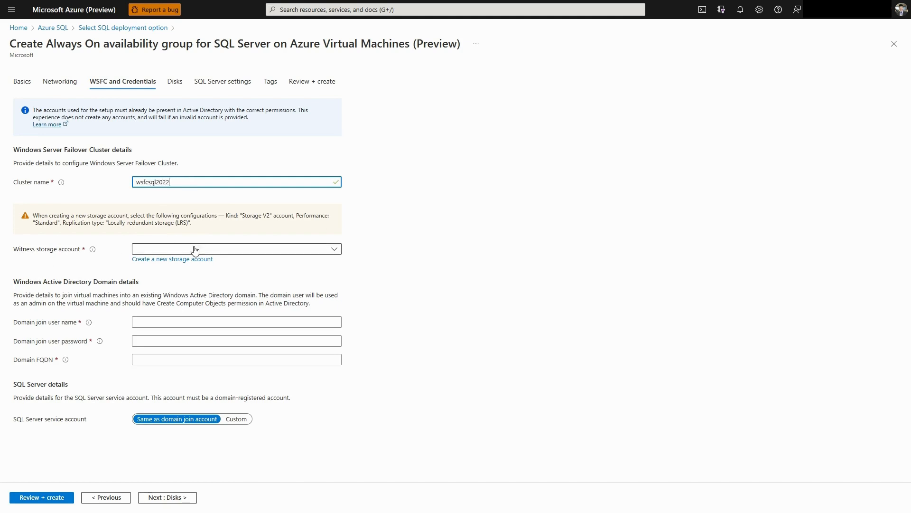
Select sqltestvm21341 as the witness storage account for the failover cluster
click(157, 251)
click(102, 261)
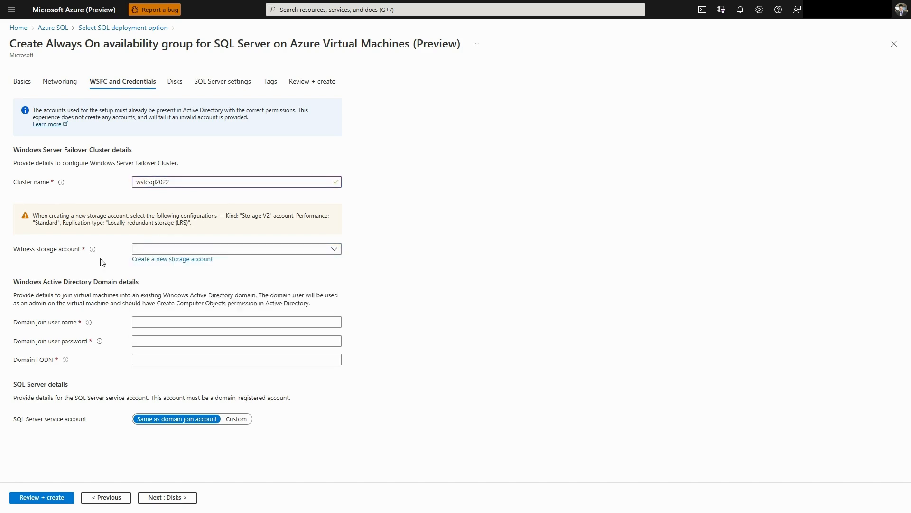
click(165, 250)
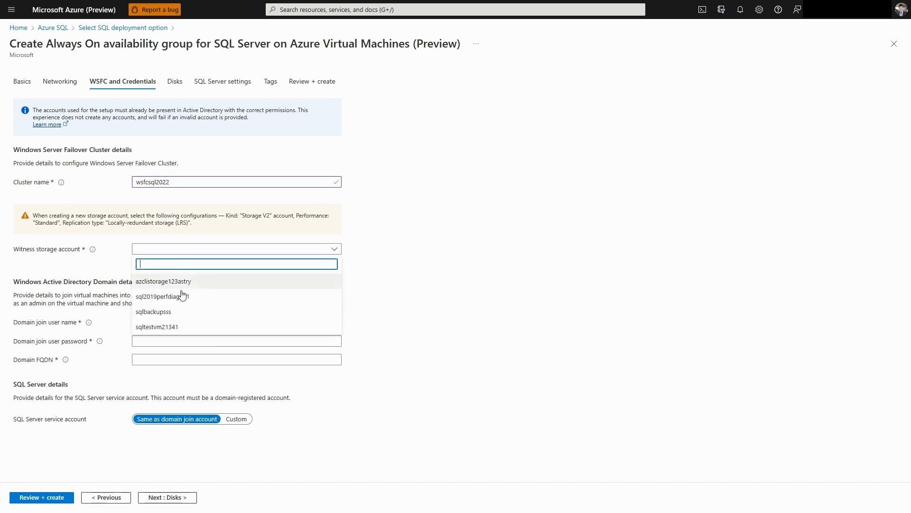
click(174, 328)
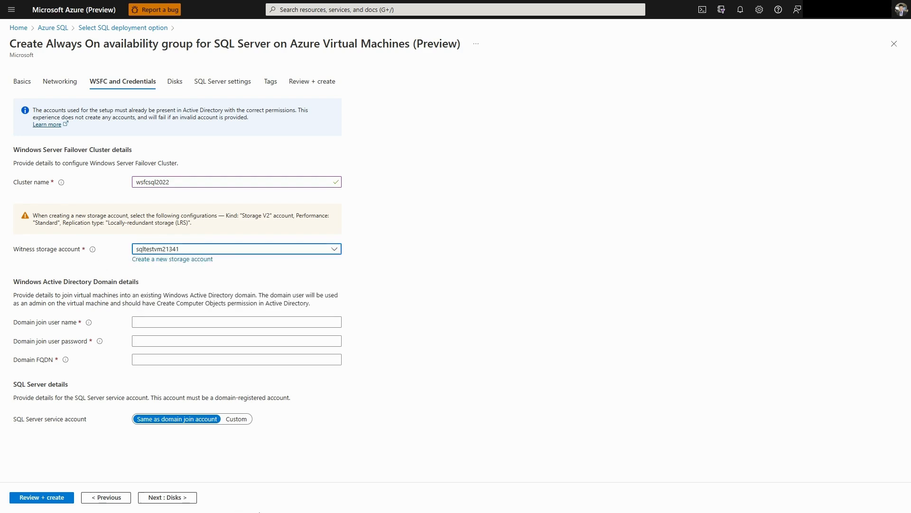
Enter the domain join user name and password, set the domain FQDN to yunetwork.com, and proceed to the disk settings
click(178, 322)
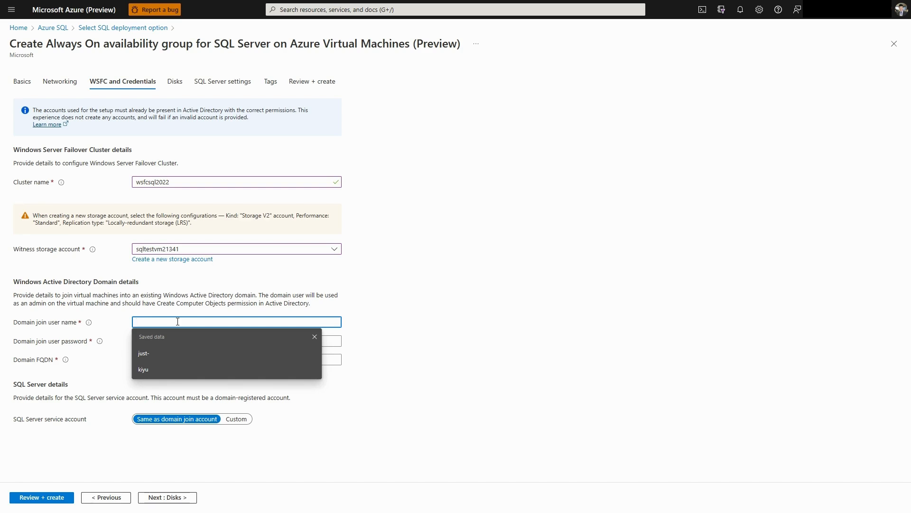
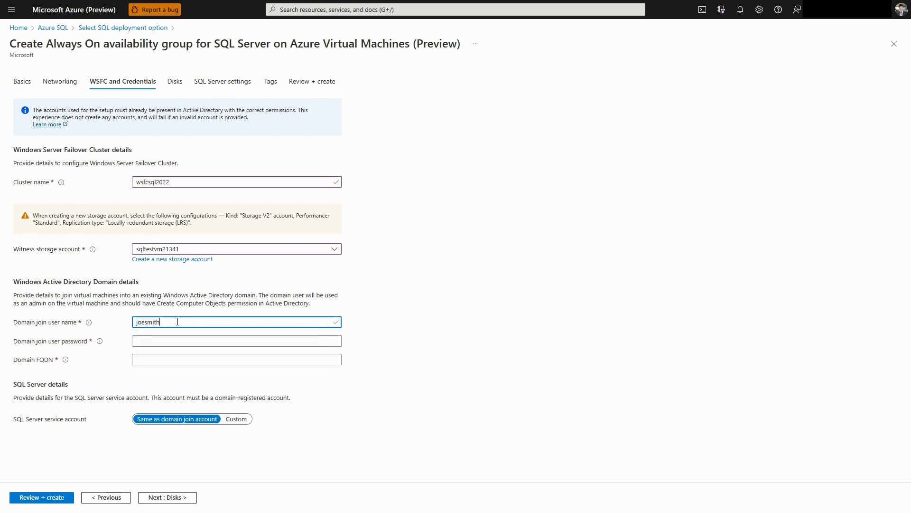
key(Tab)
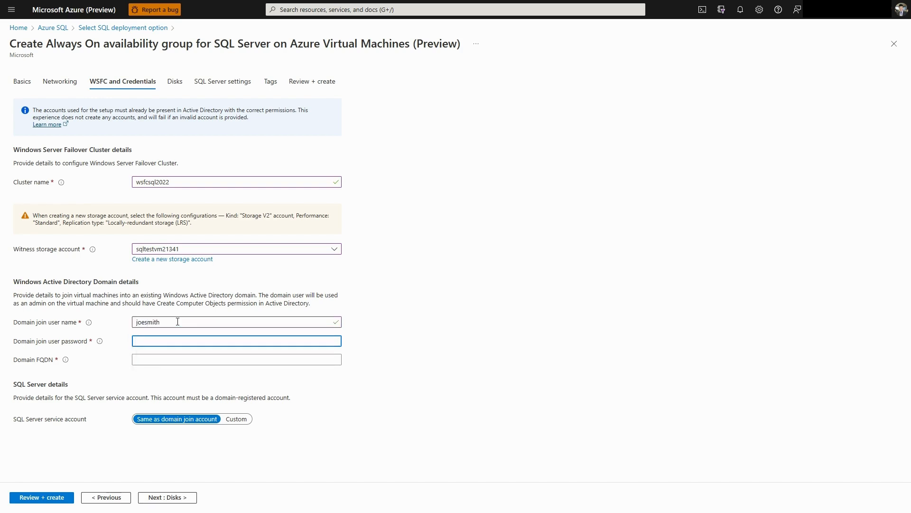
key(ctrl+v)
click(160, 359)
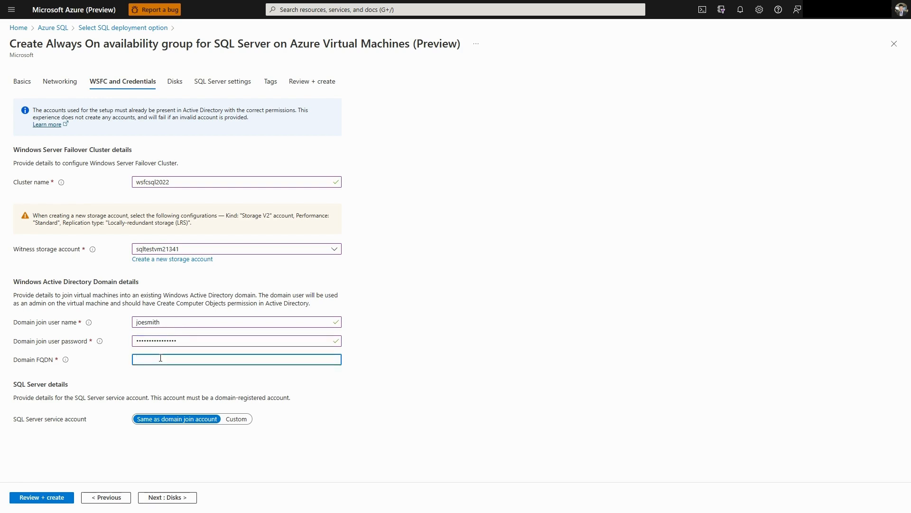
text(yunetwork.com)
click(179, 501)
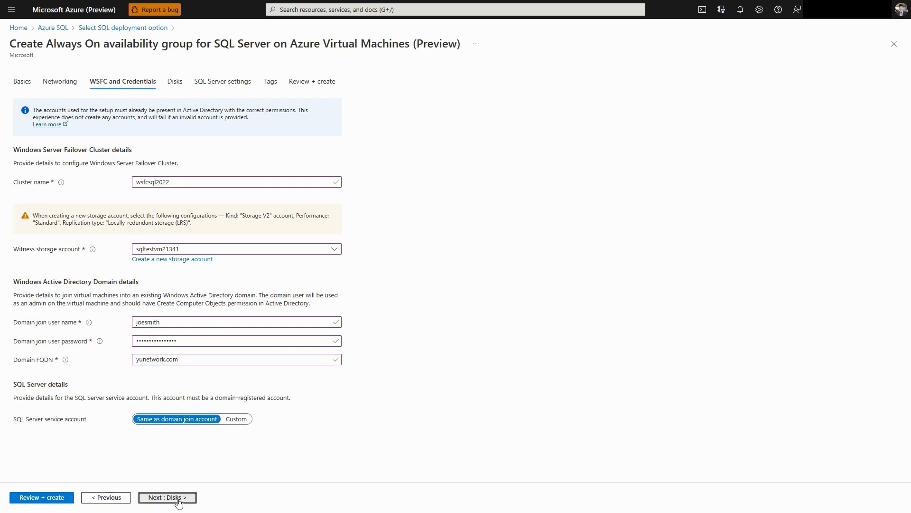
Try Standard SSD as the OS disk type and return it to Premium SSD
click(237, 145)
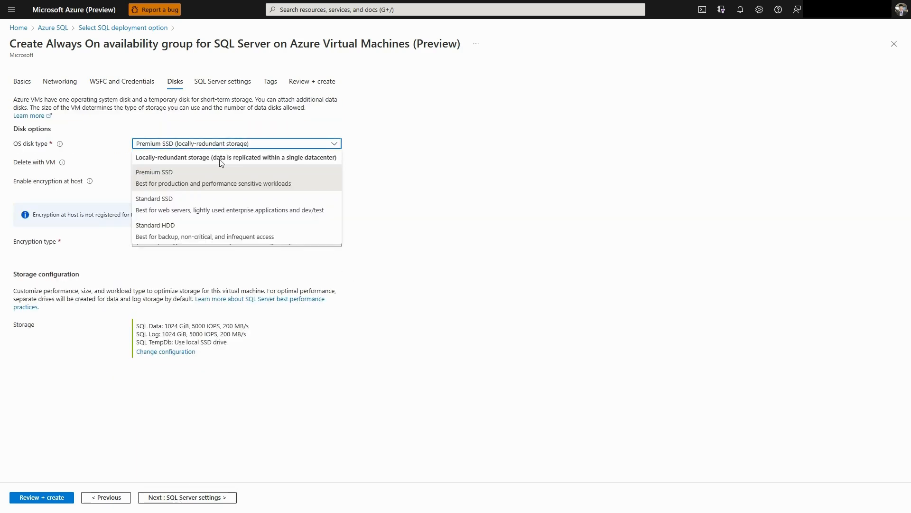
click(193, 208)
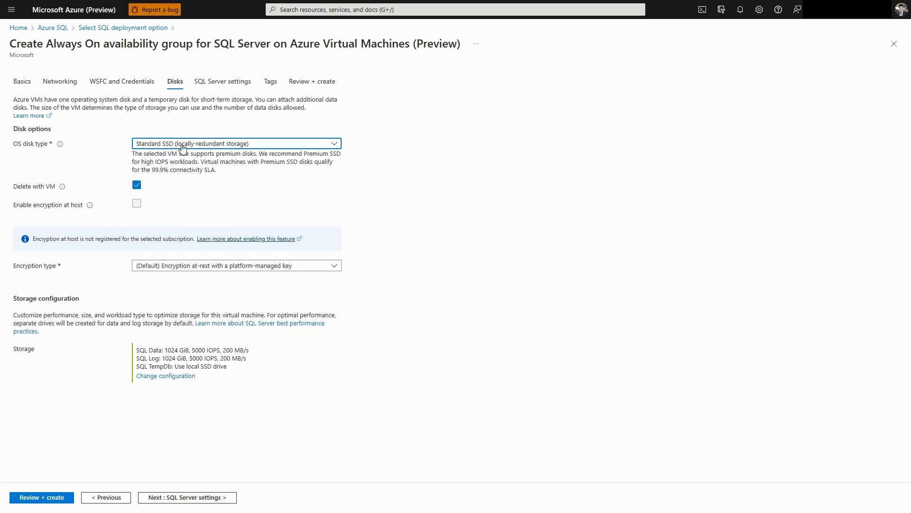
click(151, 146)
click(223, 183)
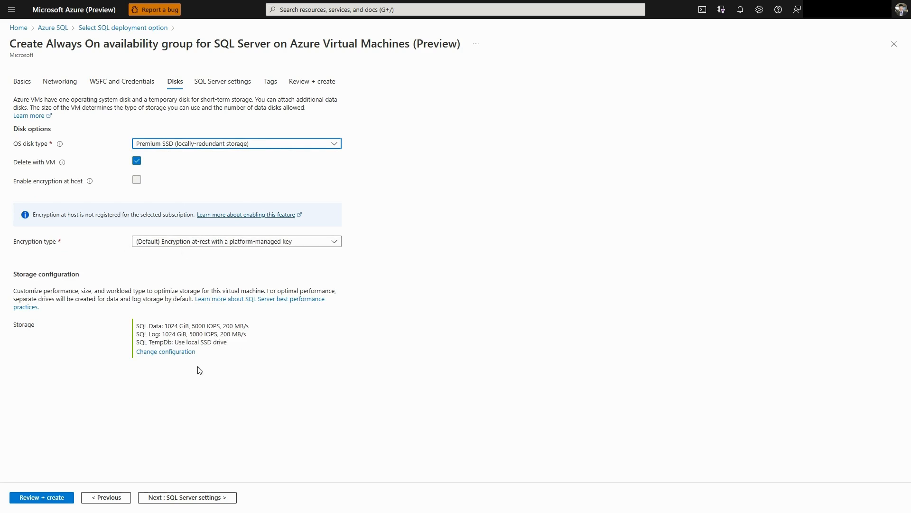
In the storage configuration, set both the SQL data and log disks to 128 GiB Premium SSD (P10) and accept it
click(166, 352)
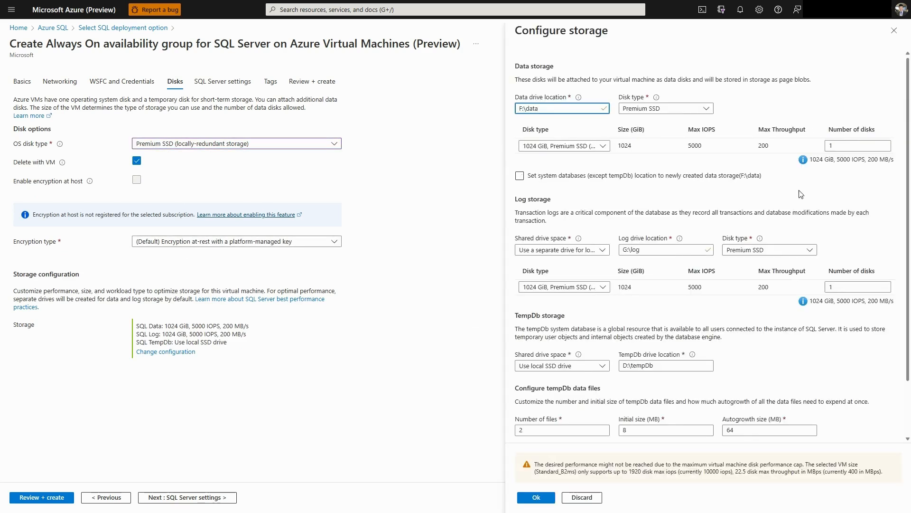
click(603, 146)
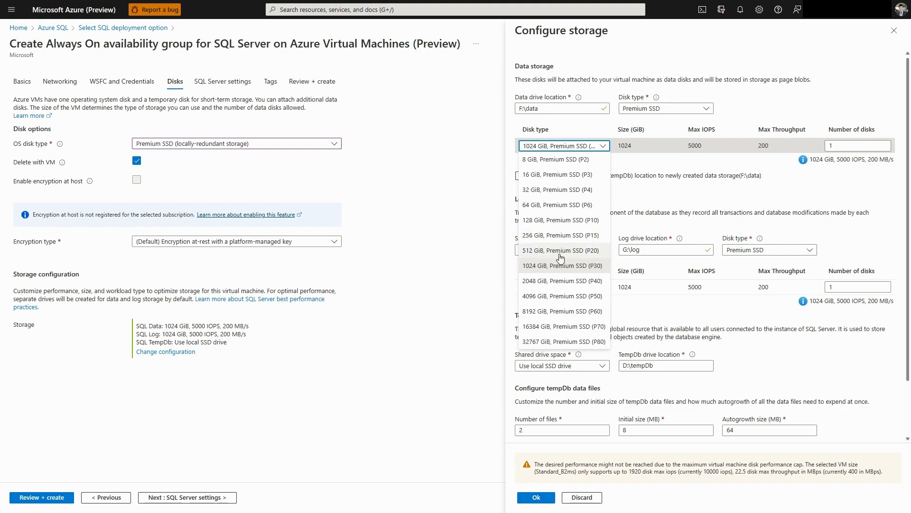
click(560, 220)
click(564, 287)
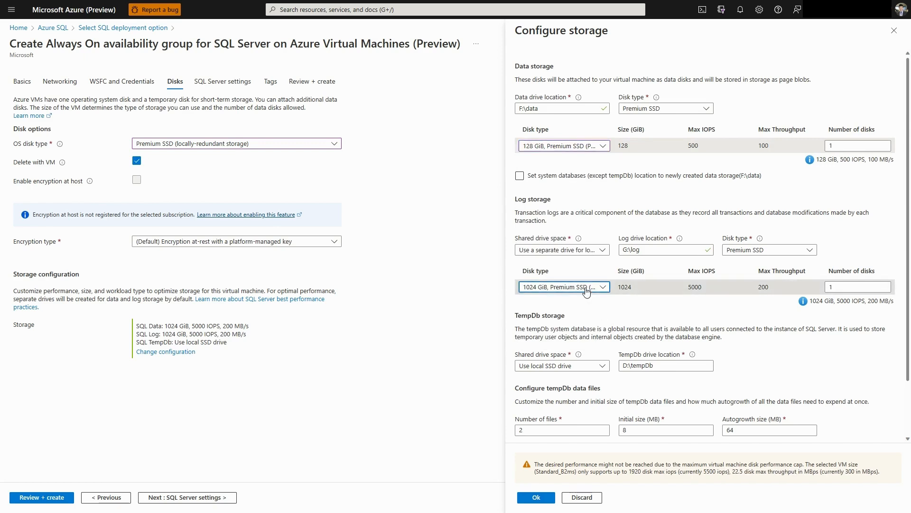
click(560, 368)
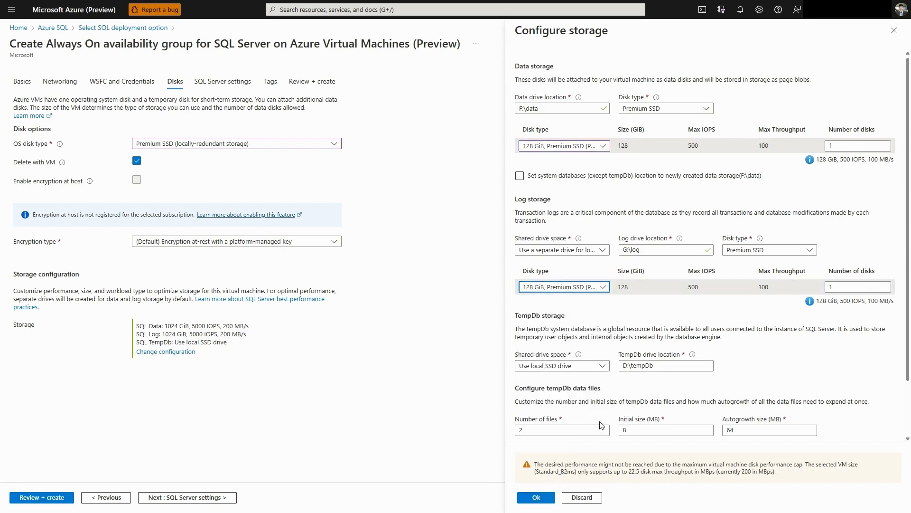
scroll(843, 375, down, 2)
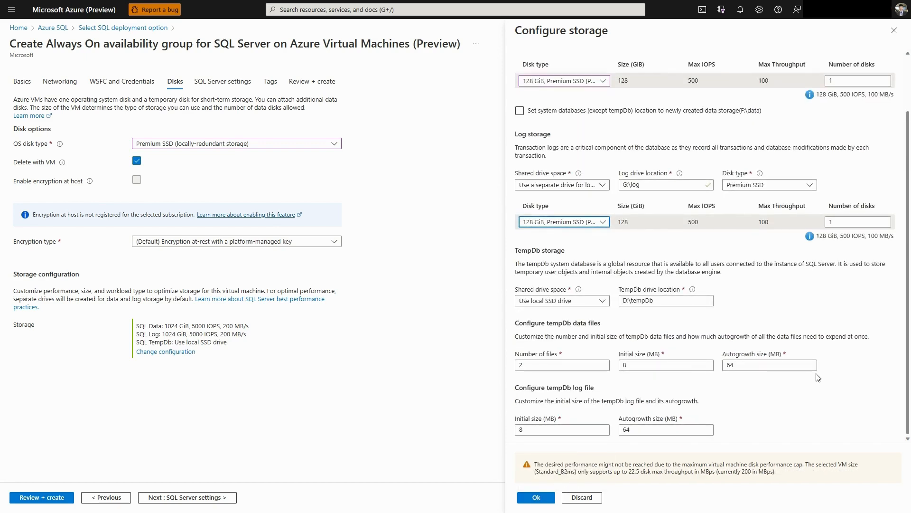
scroll(665, 285, up, 2)
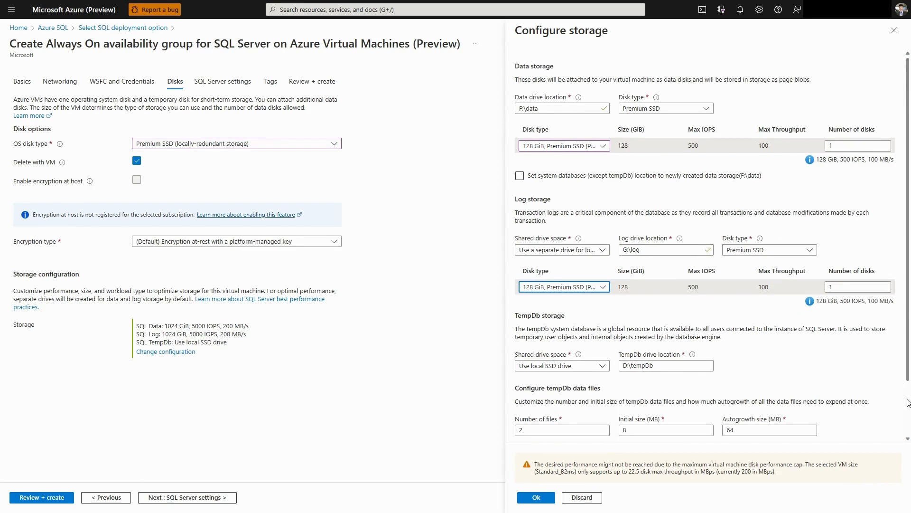
scroll(678, 323, down, 2)
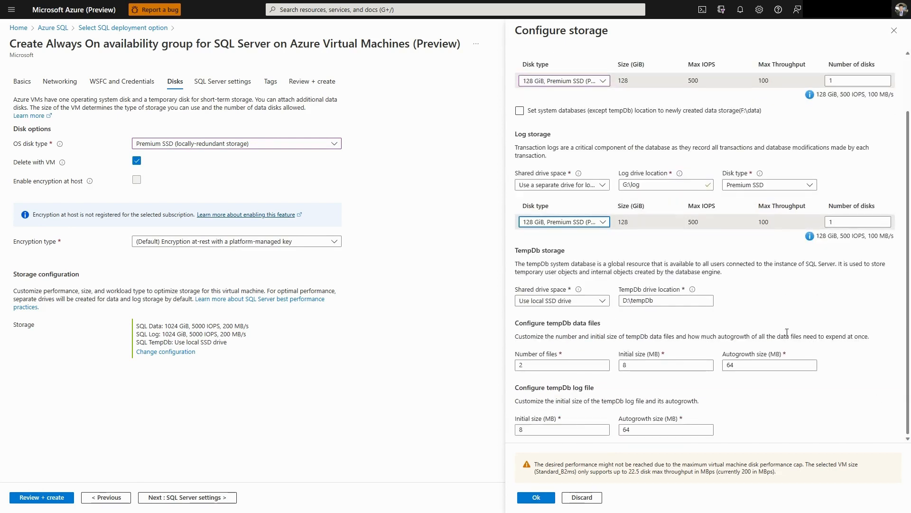
scroll(777, 352, up, 2)
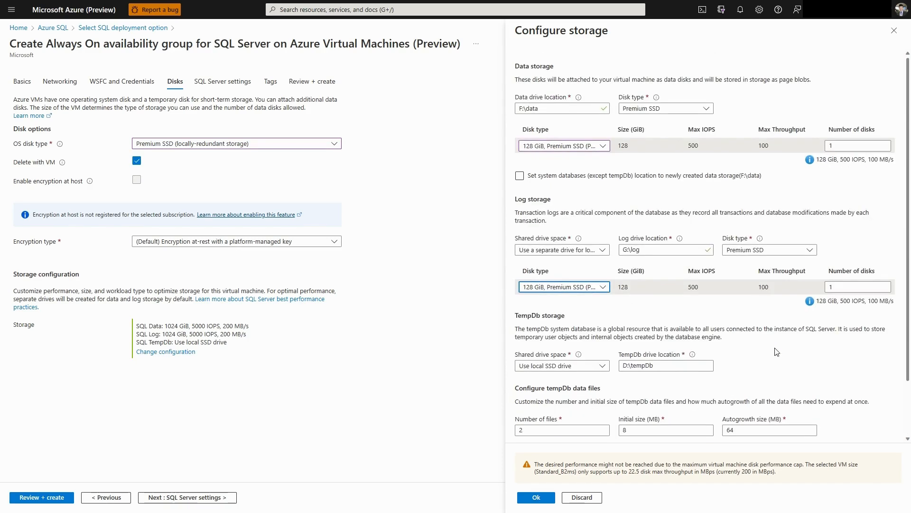
scroll(777, 351, down, 2)
scroll(776, 352, up, 2)
click(550, 497)
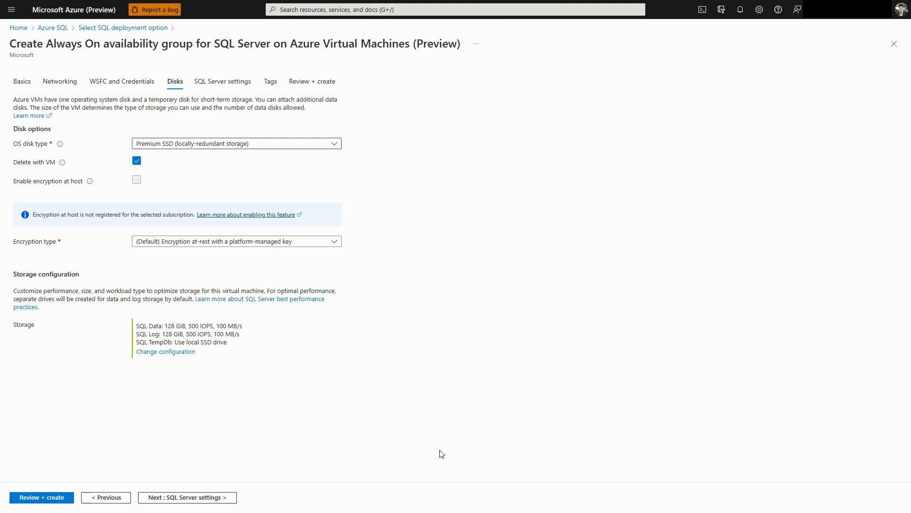
In the SQL Server settings, name the availability group ag2022test and its listener aglistenertest
click(230, 497)
click(177, 116)
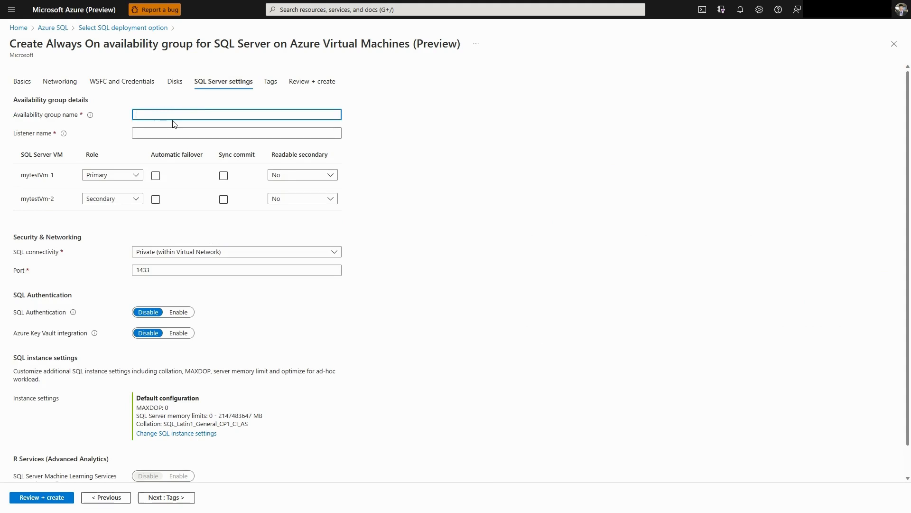
text(sq)
text(ag)
text(2022test)
key(Tab)
text(ag)
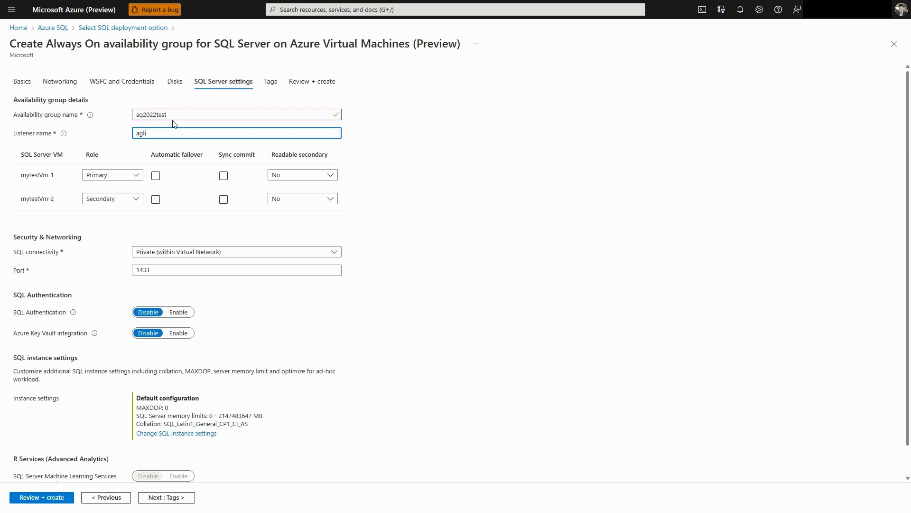
text(listenertest)
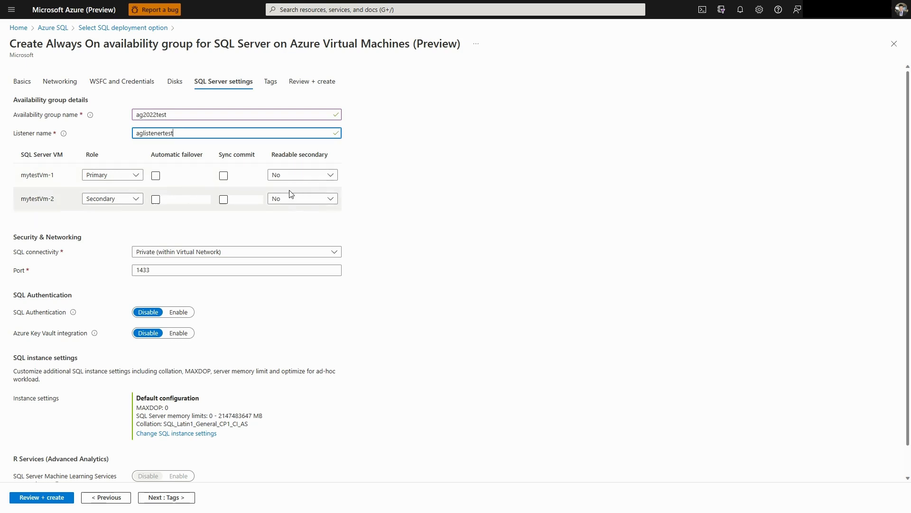
Enable SQL Authentication for the SQL Server settings and enter its login name and password
scroll(421, 247, down, 1)
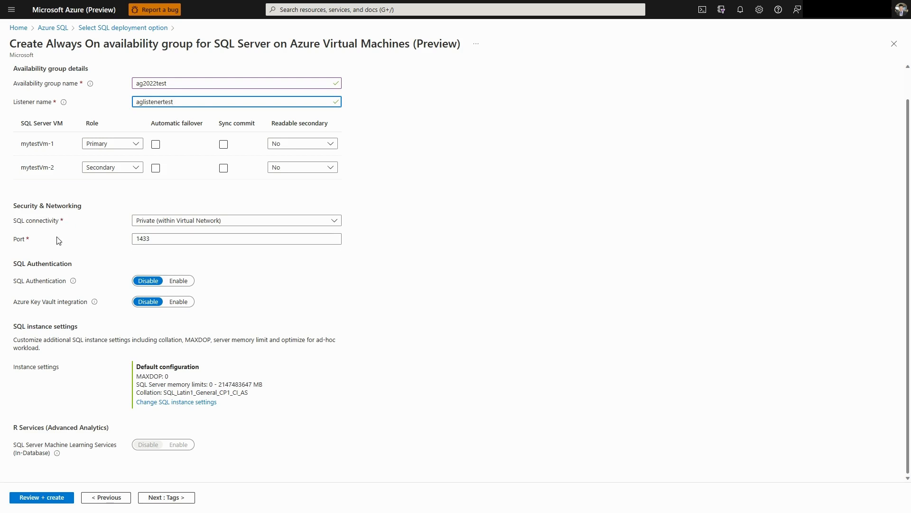
click(176, 281)
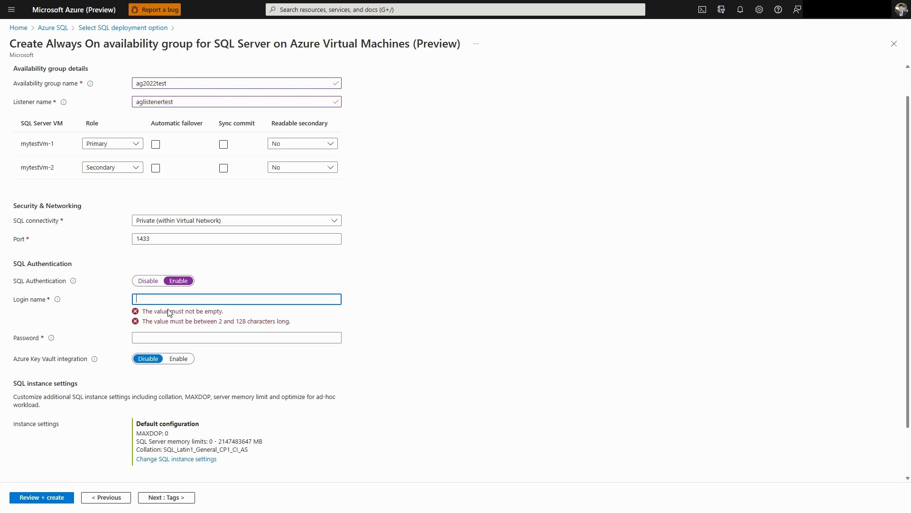
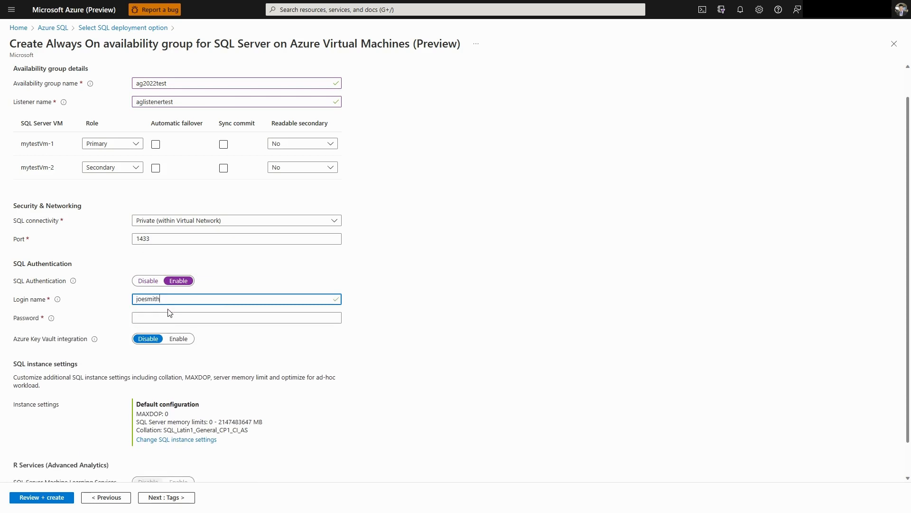
click(206, 319)
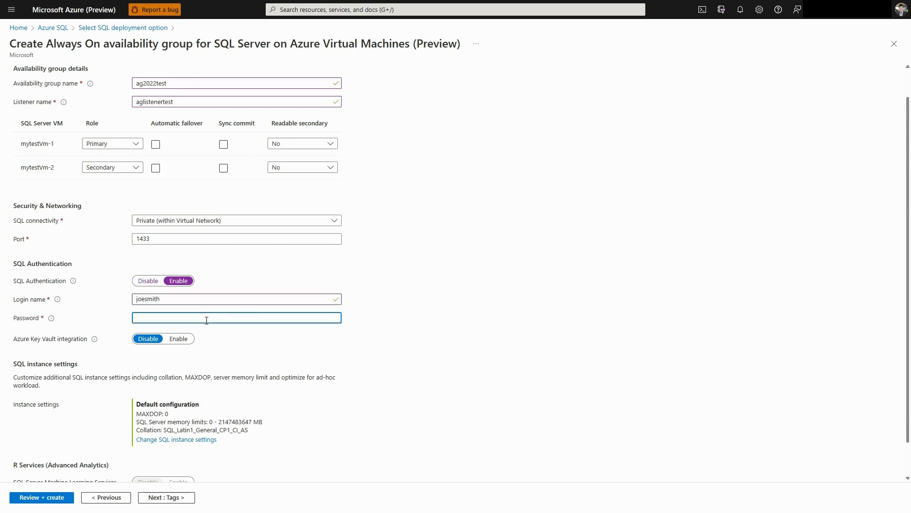
key(ctrl+v)
scroll(356, 401, down, 1)
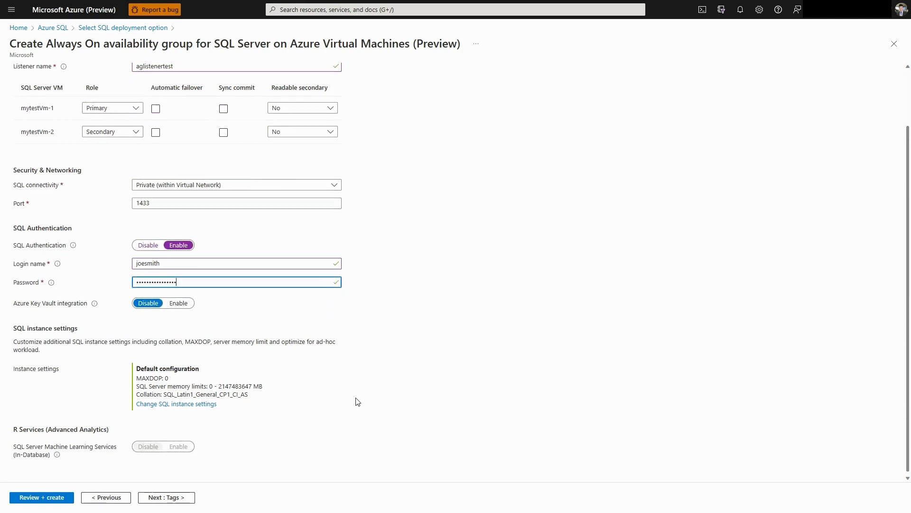
Proceed past the tags without adding any and examine the deployment summary, including disk, networking and SQL Server settings
click(174, 498)
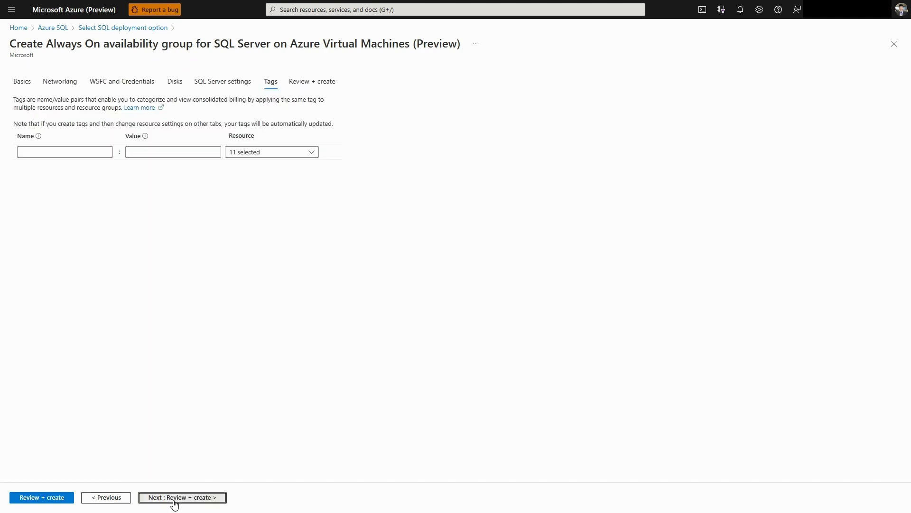
click(174, 498)
scroll(260, 350, down, 10)
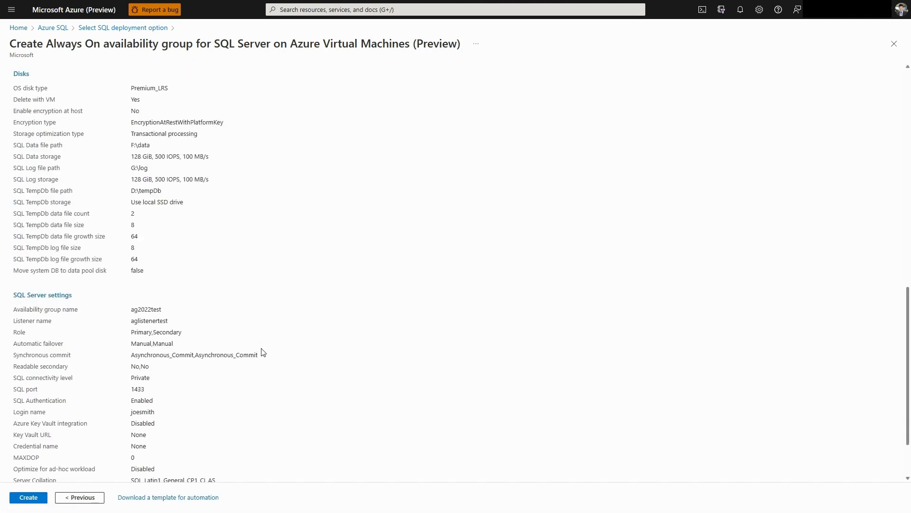
scroll(262, 351, down, 2)
scroll(264, 353, up, 15)
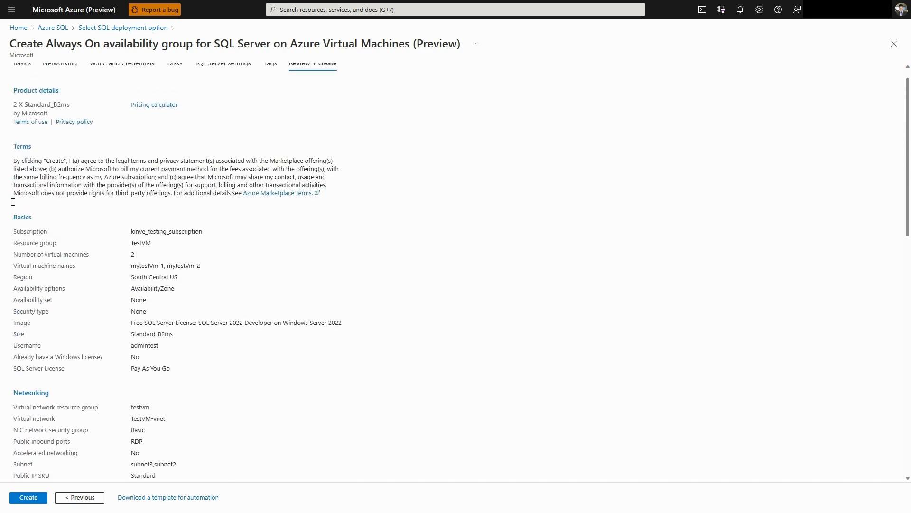
scroll(32, 419, up, 1)
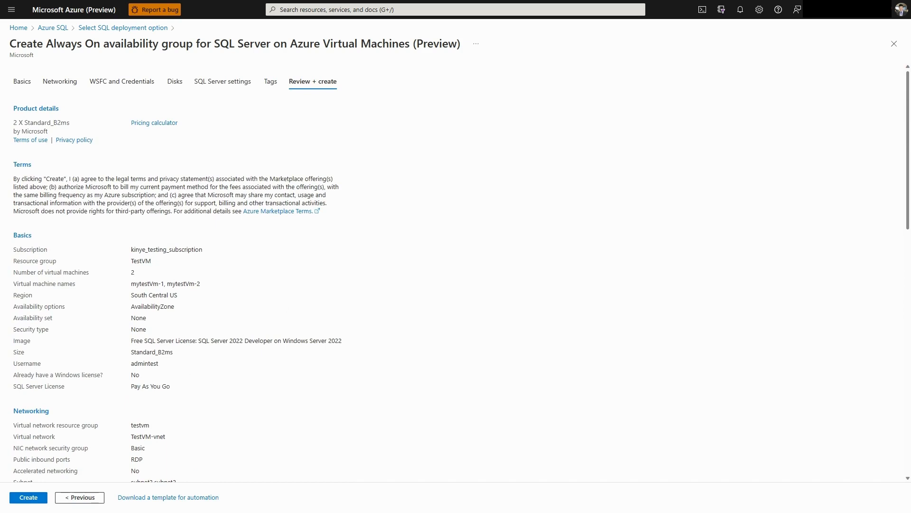
scroll(30, 423, down, 13)
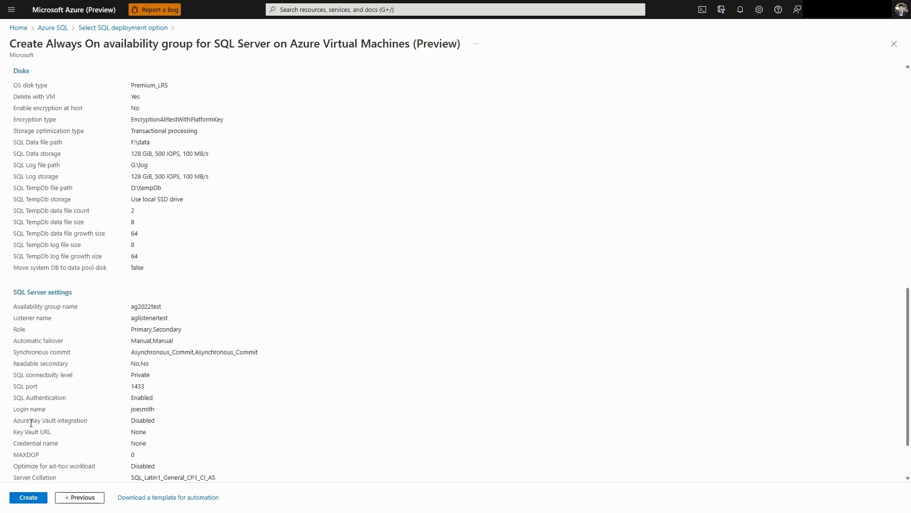
scroll(284, 320, up, 13)
Leave the creation form for the portal home, open the TestVM resource group and look through its deployed resources
click(45, 5)
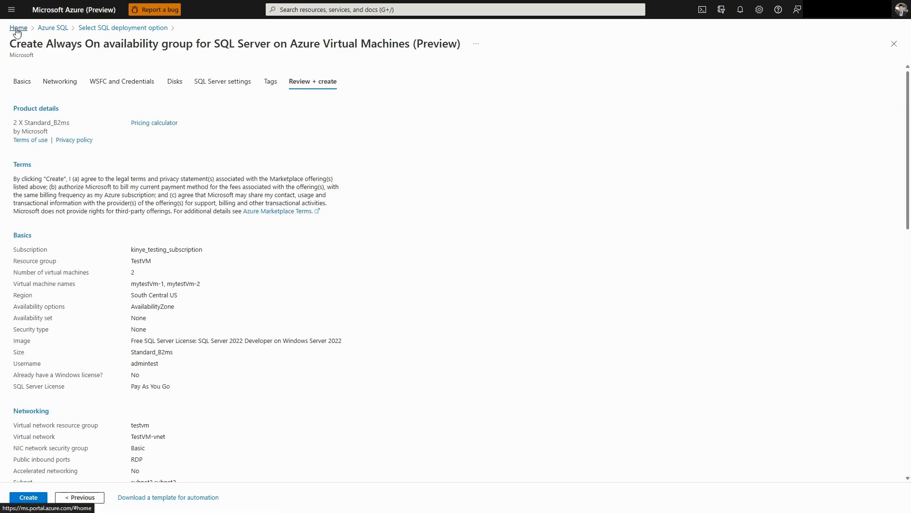
click(335, 71)
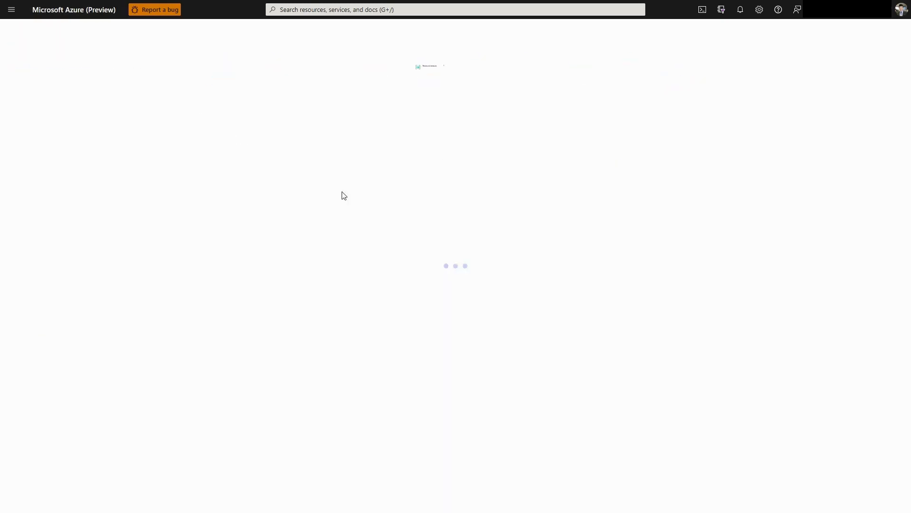
click(41, 262)
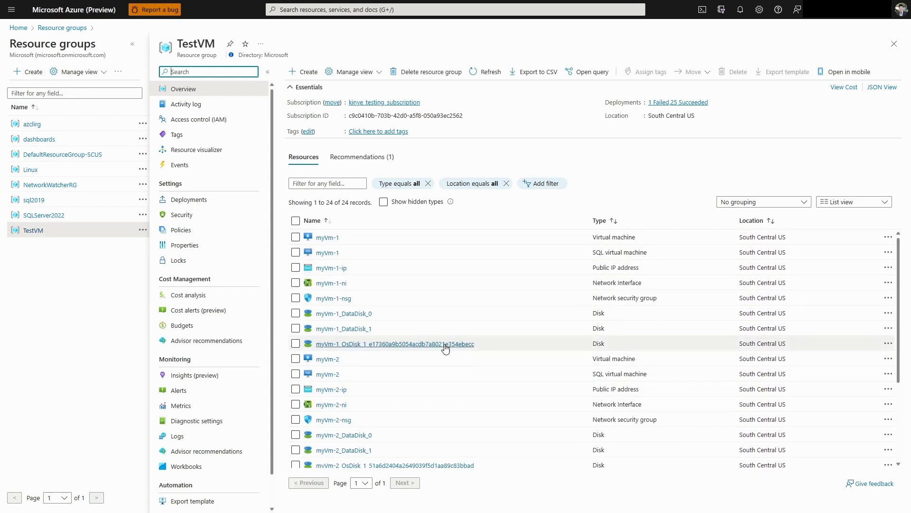
scroll(505, 359, down, 3)
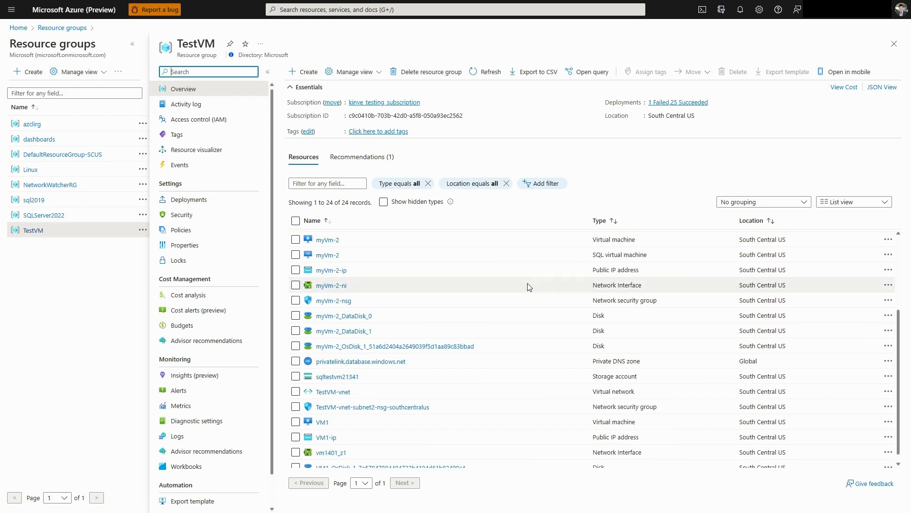
scroll(529, 285, up, 3)
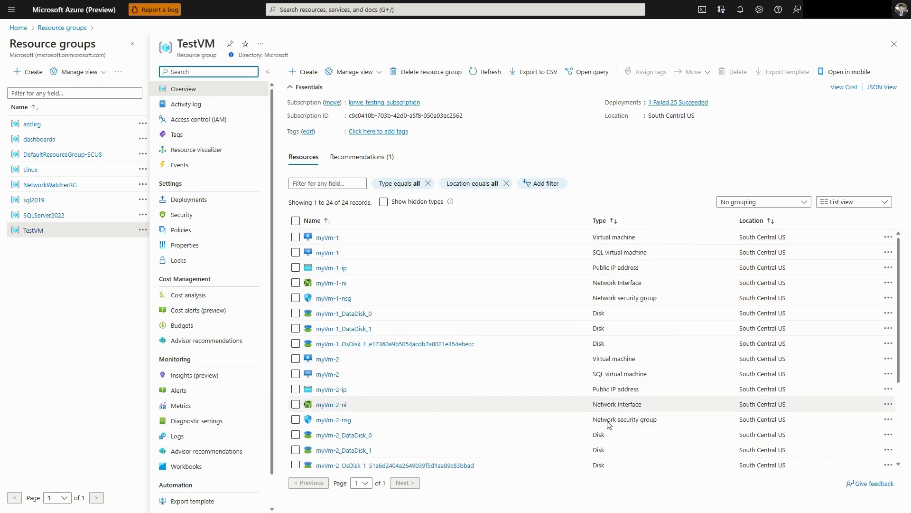
scroll(682, 361, down, 2)
scroll(682, 358, down, 2)
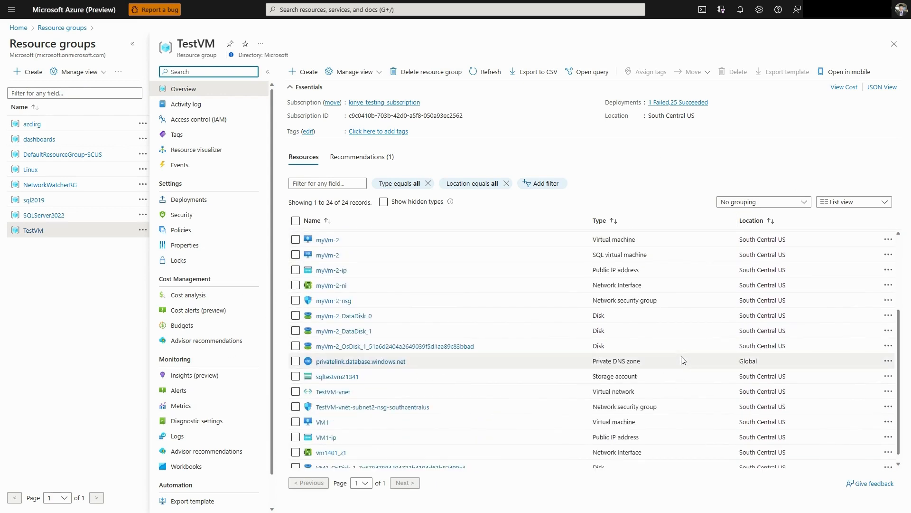
scroll(664, 365, up, 3)
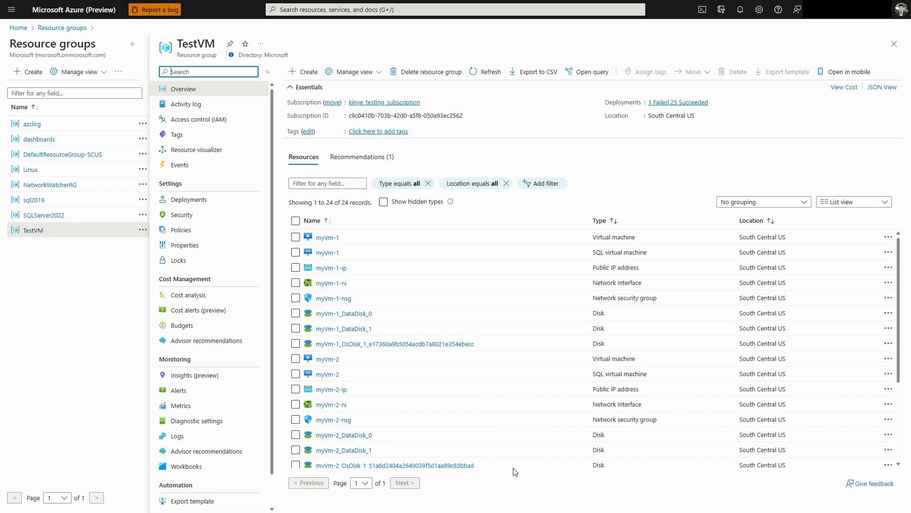
scroll(600, 456, down, 3)
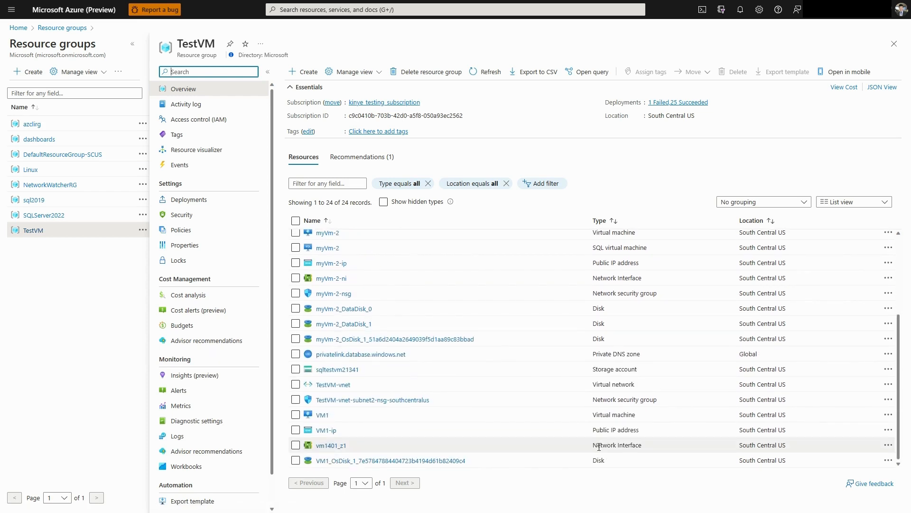
scroll(523, 370, up, 3)
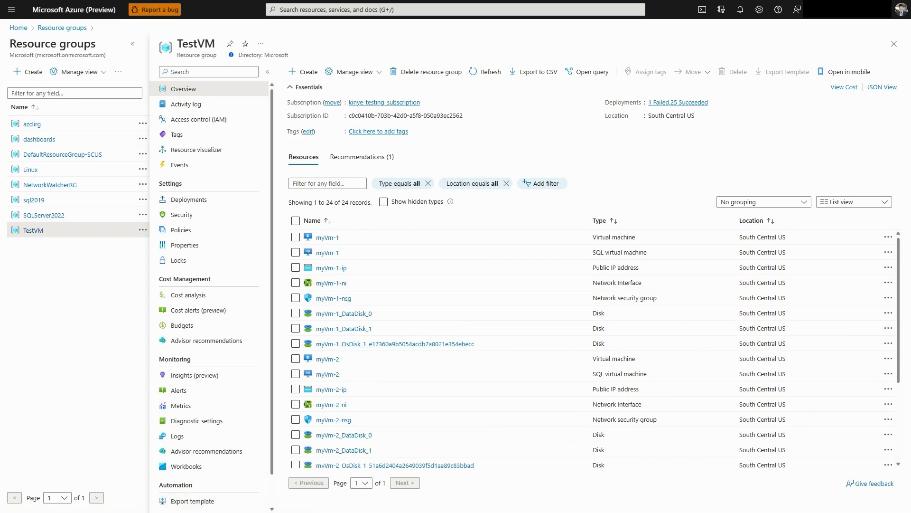
Switch to SQL Server Management Studio and locate AdventureWorks2019 among myVm-1's databases and the availability databases of its sqlag group
key(alt+Tab)
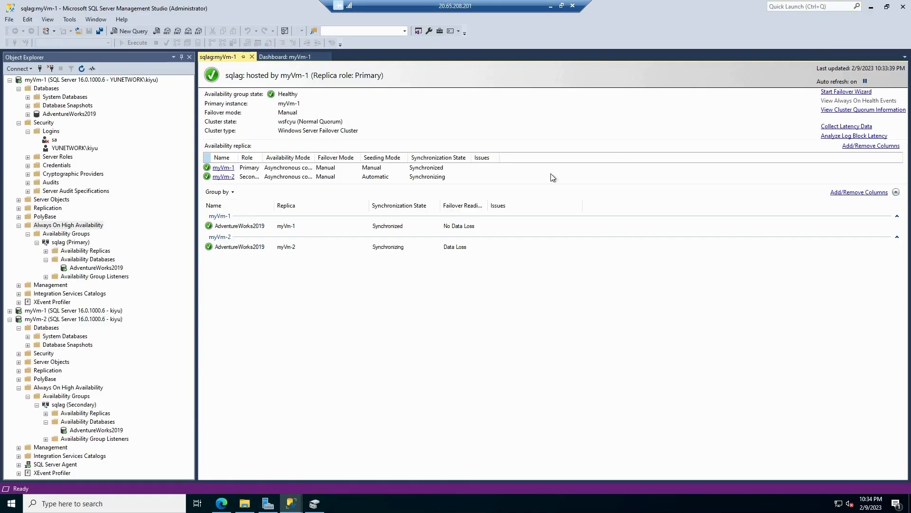
right_click(37, 82)
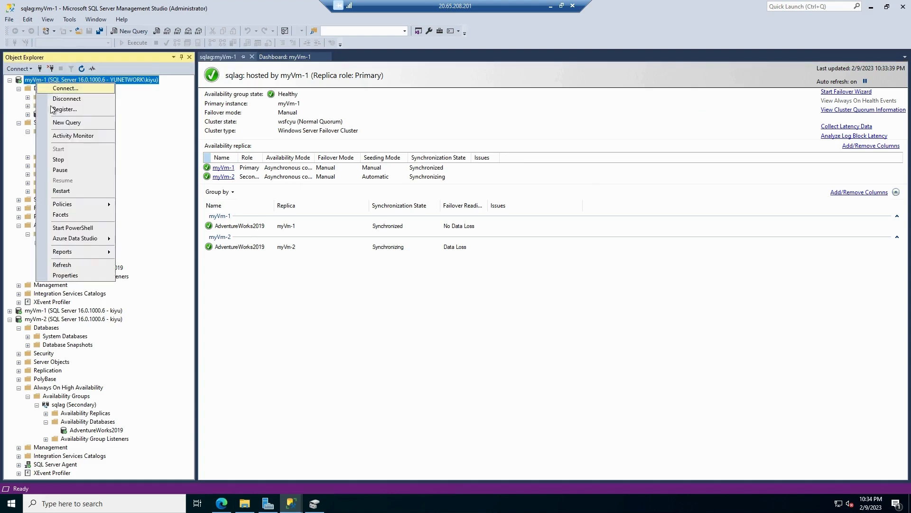
click(554, 262)
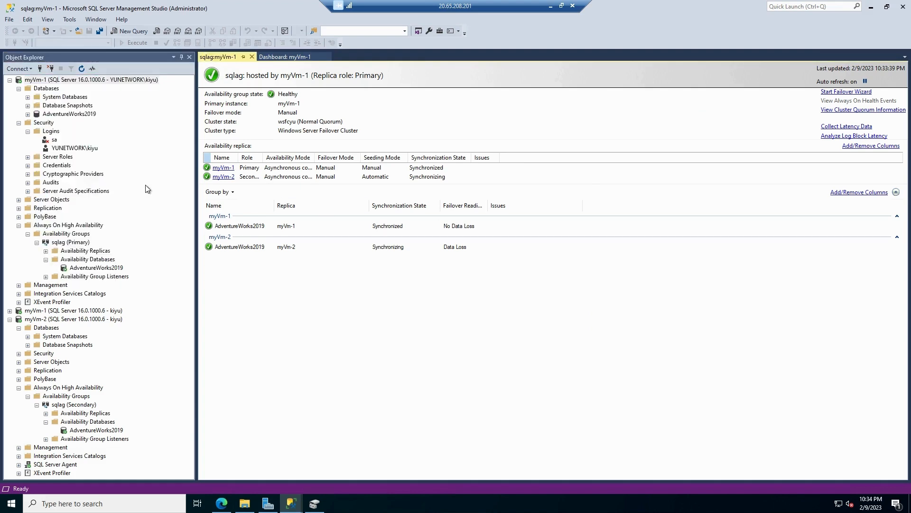
click(63, 116)
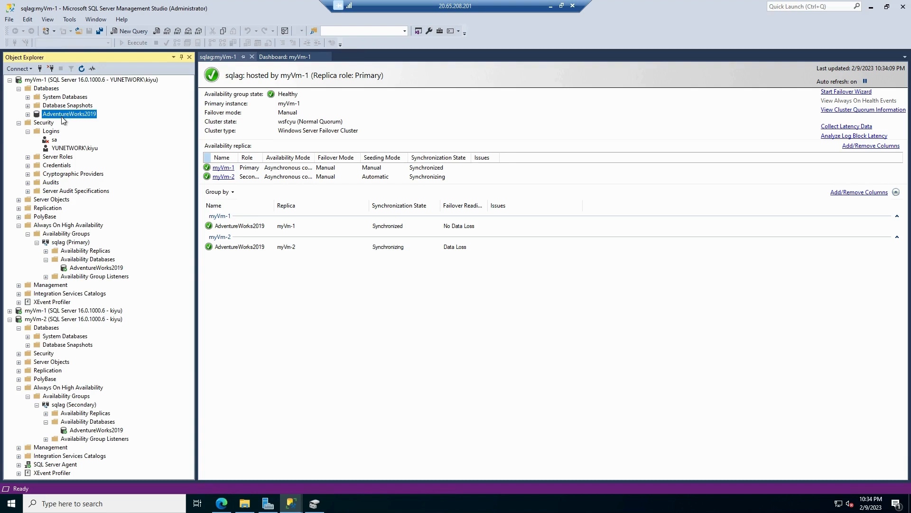
right_click(94, 268)
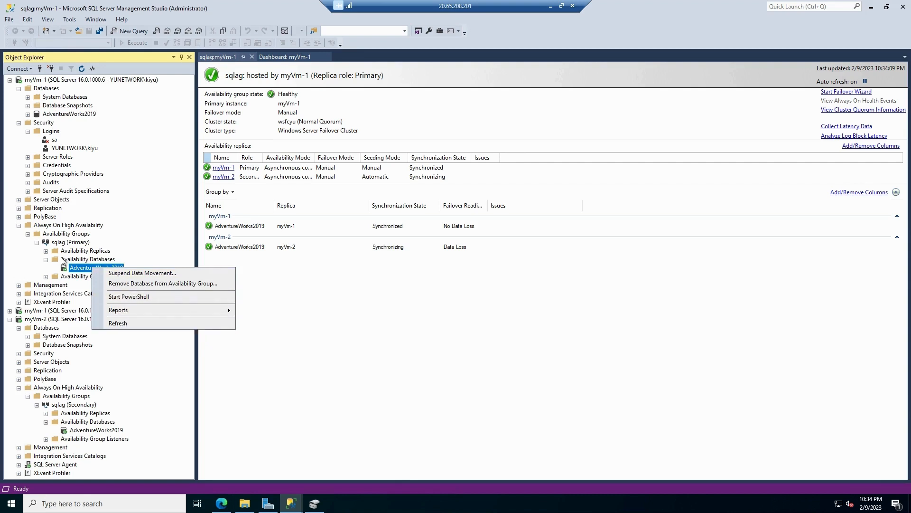
click(78, 268)
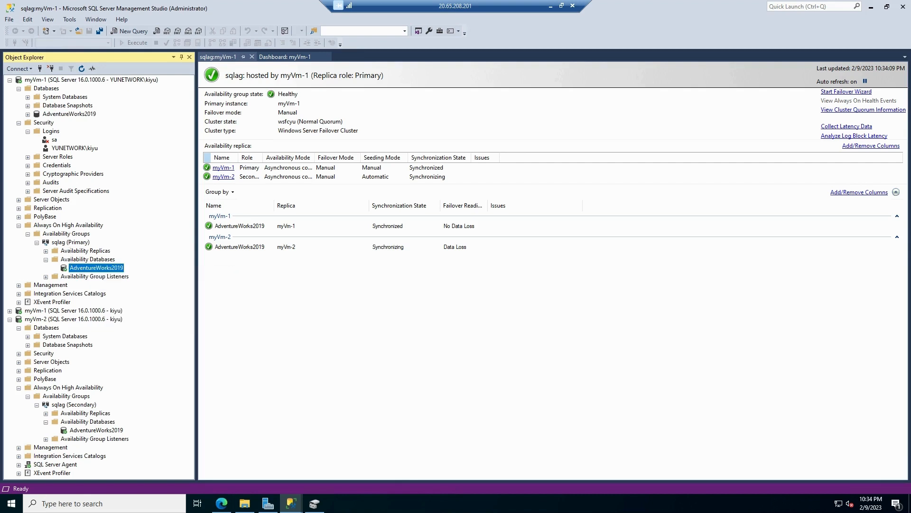
Expand the availability group listeners of sqlag on myVm-1 and select aglistener
click(56, 242)
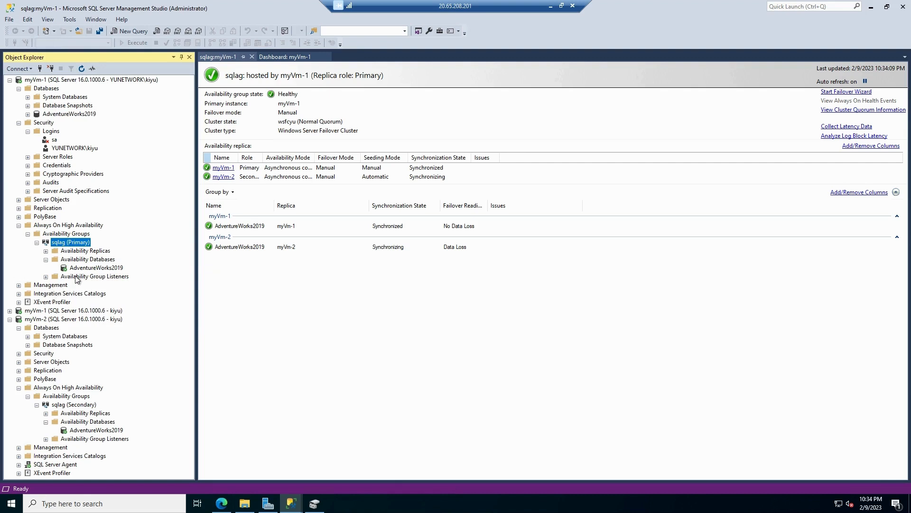
click(79, 277)
click(46, 276)
click(77, 285)
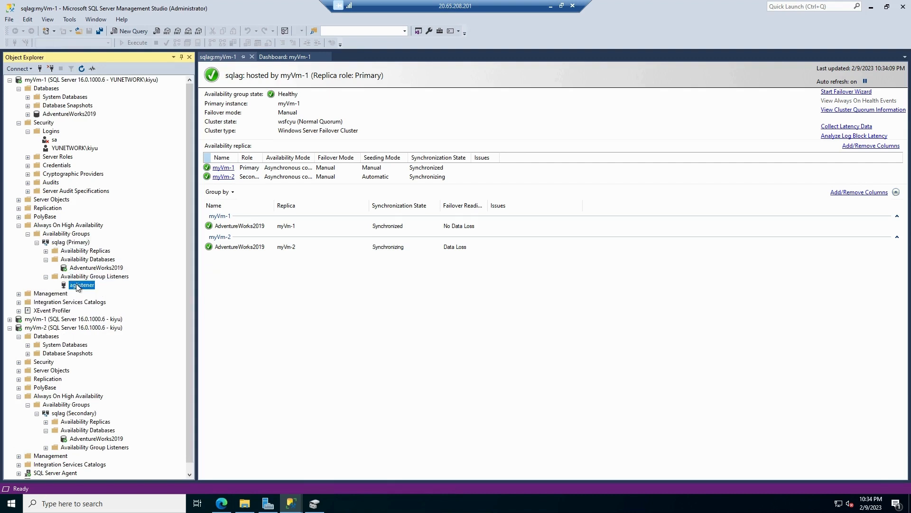
Connect to the aglistener database engine using Windows Authentication
click(19, 69)
click(43, 77)
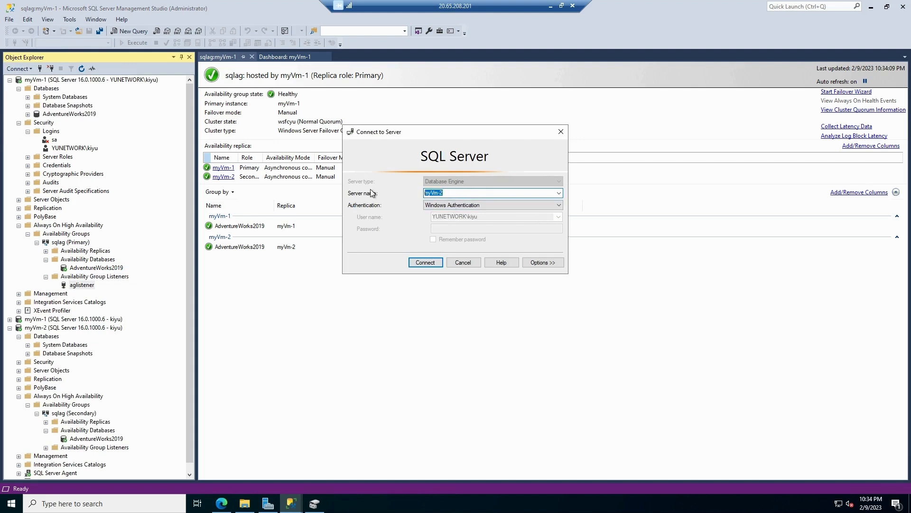
text(aglistener)
click(426, 262)
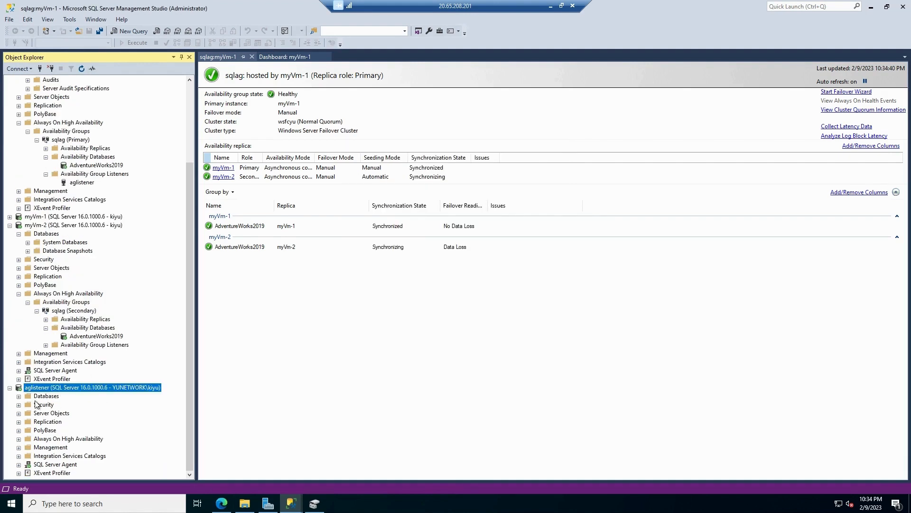
Expand the databases under the aglistener connection and show the contents of AdventureWorks2019
click(18, 396)
click(63, 397)
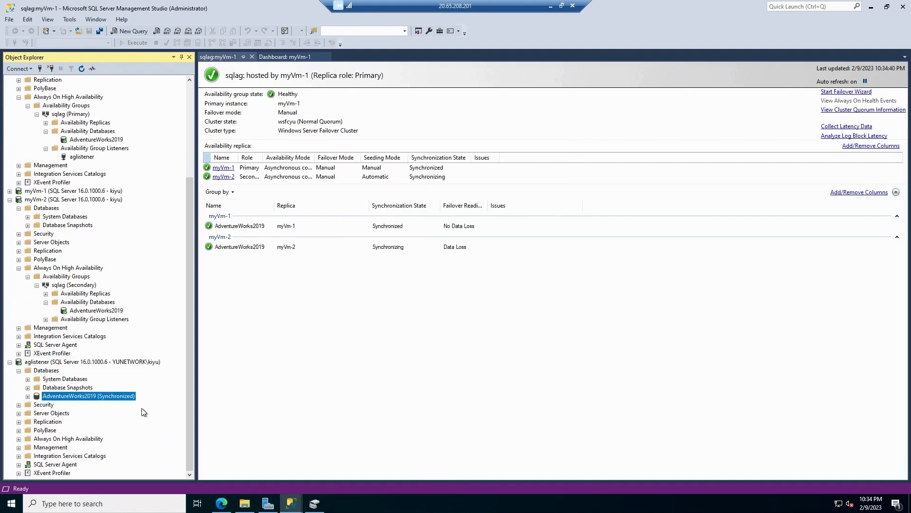
click(28, 396)
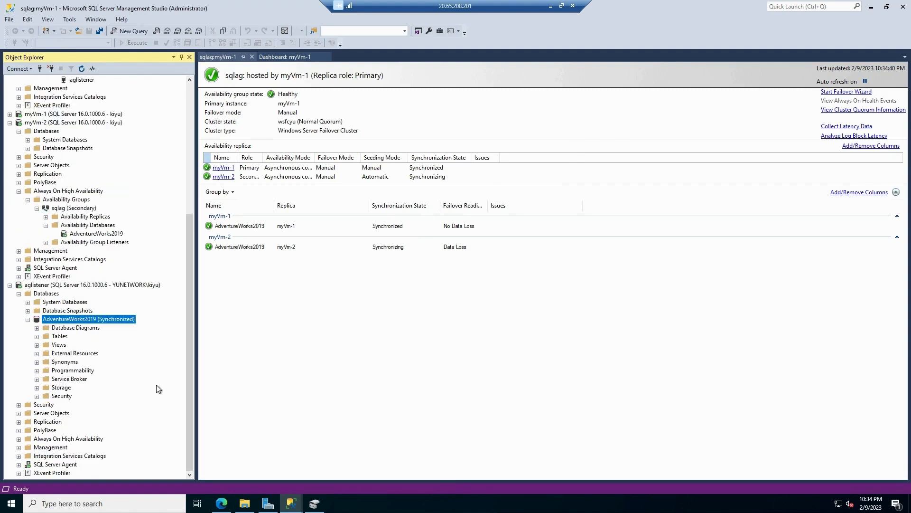
Expand the availability groups under the aglistener connection to show the contents of sqlag, and locate the group's Failover command
click(19, 439)
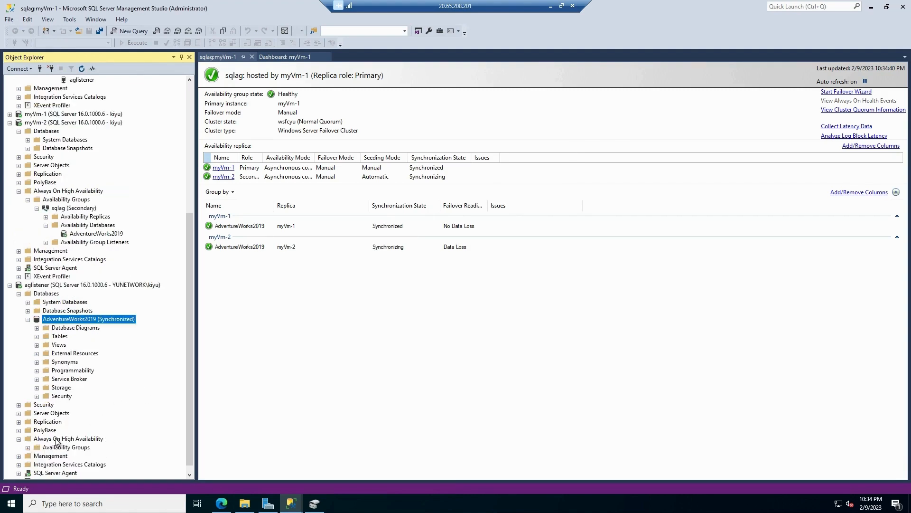
click(28, 447)
right_click(56, 447)
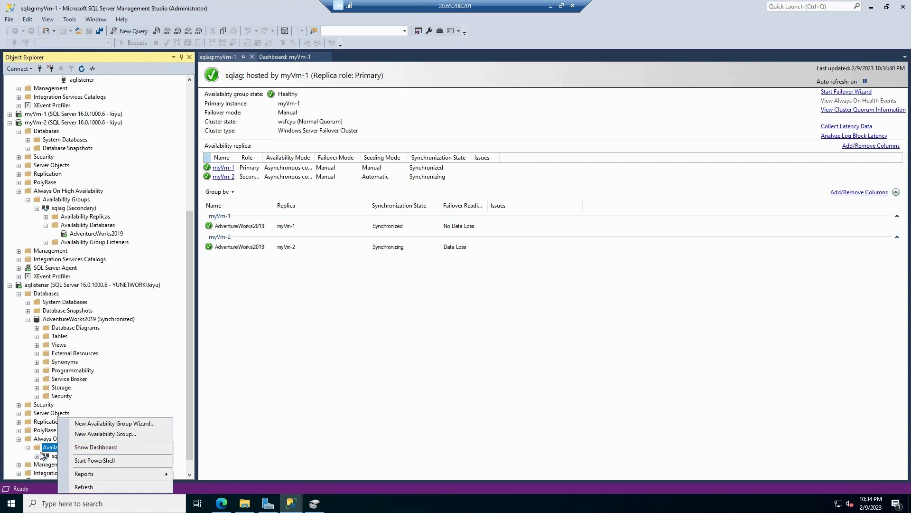
click(44, 456)
click(40, 456)
right_click(54, 448)
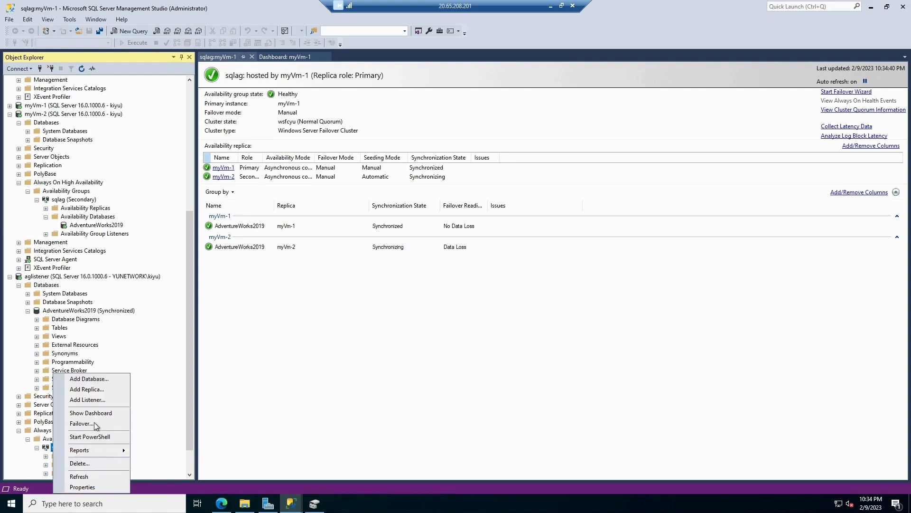
click(95, 423)
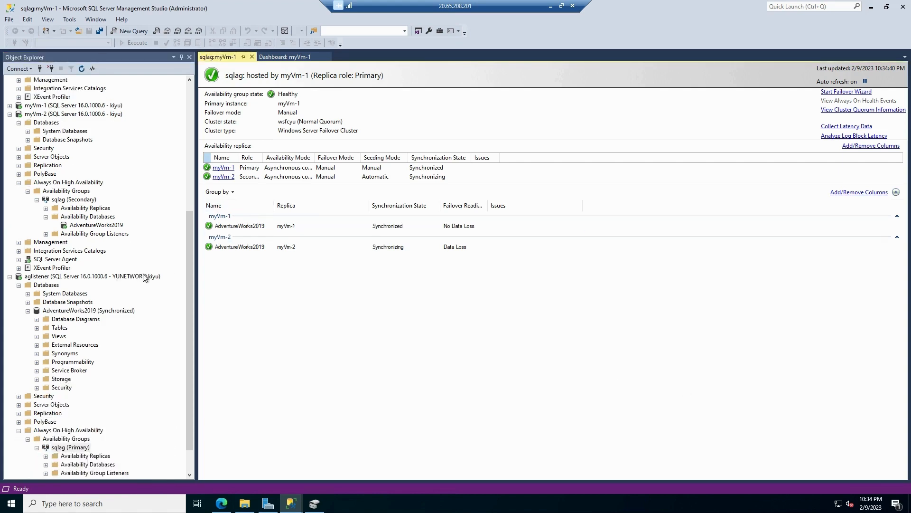
scroll(144, 176, up, 8)
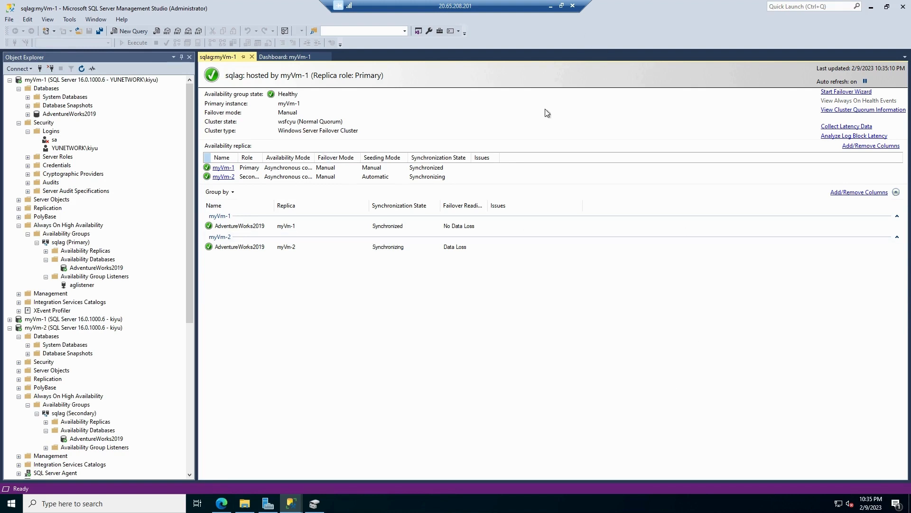
Switch to the Azure portal and show the blob containers of the sqltestvm21341 storage account in the TestVM resource group
click(551, 8)
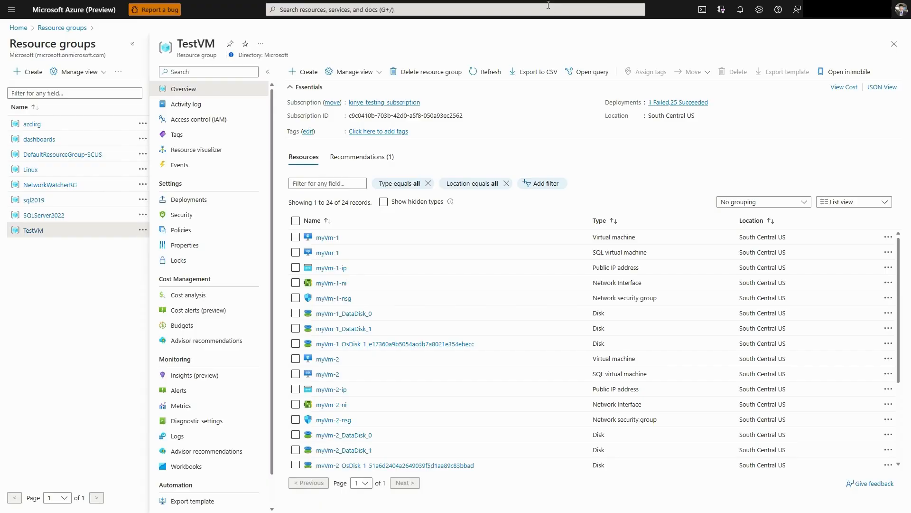
scroll(375, 384, down, 3)
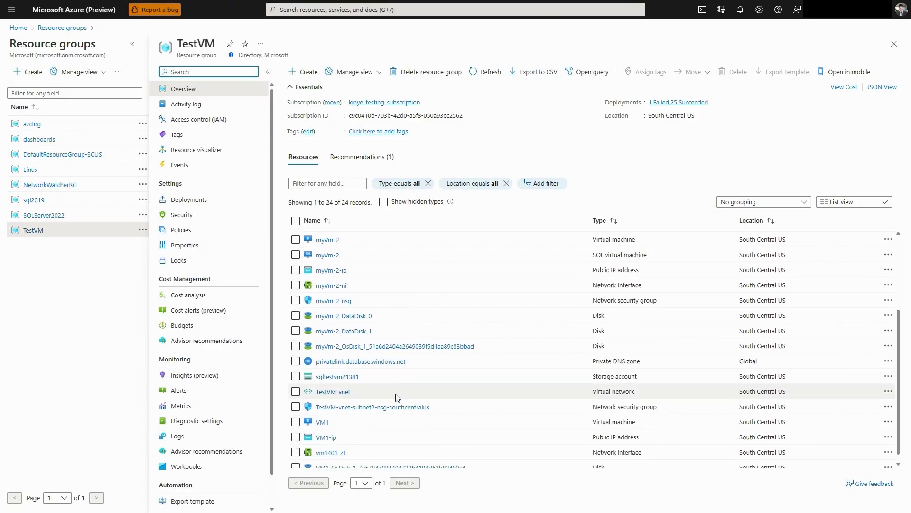
click(350, 378)
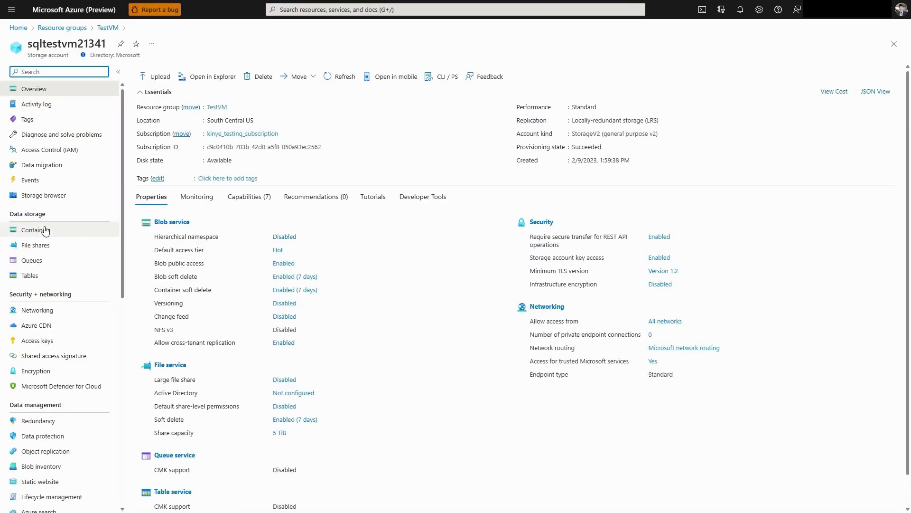
click(38, 230)
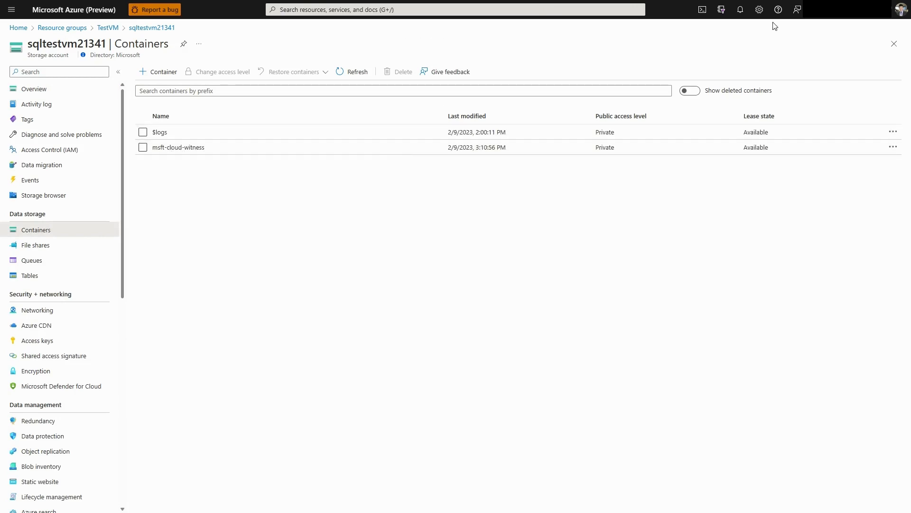
mouse_move(778, 2)
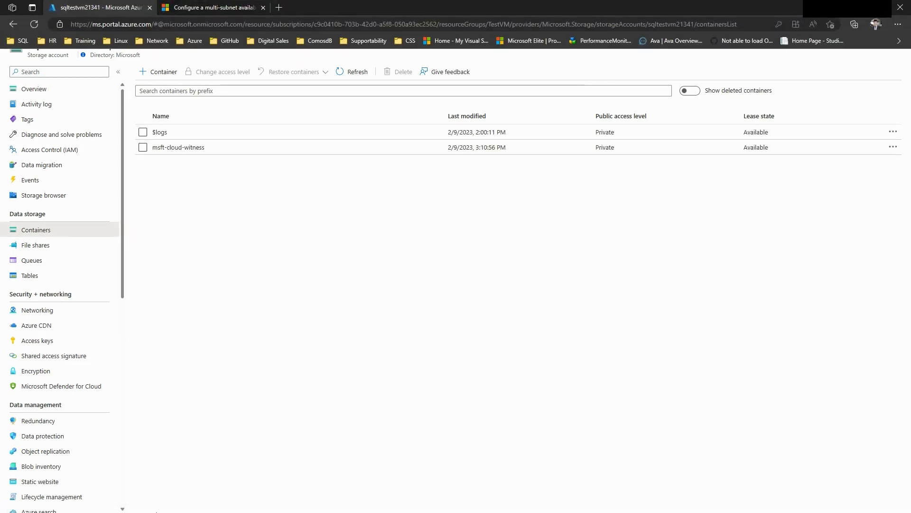